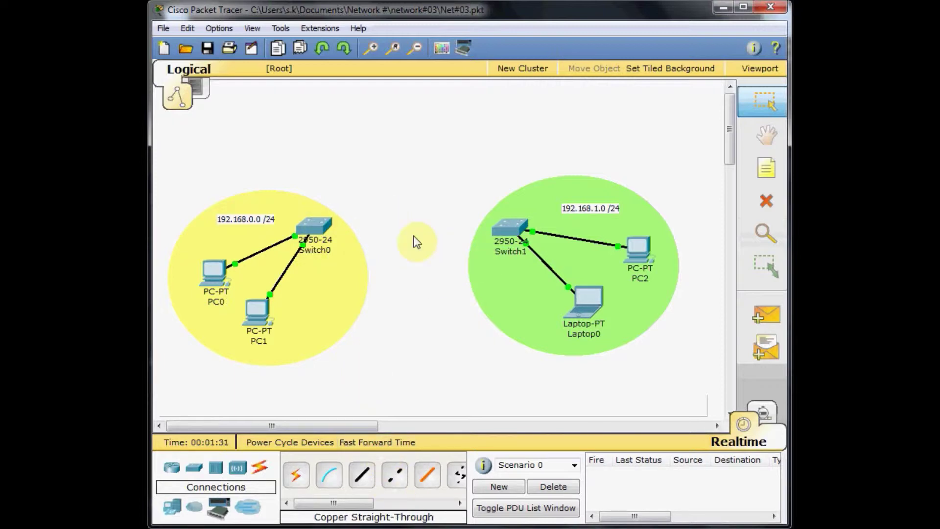
Link Switch0's FastEthernet0/1 to Switch1's FastEthernet0/1 with a copper cross-over cable
{"action": "left_click", "coordinate": [398, 477]}
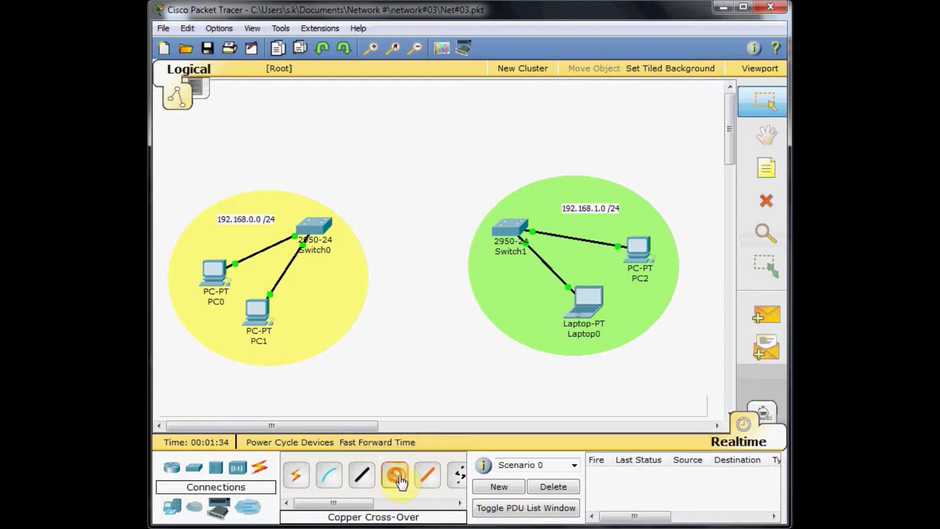
{"action": "left_click", "coordinate": [320, 225]}
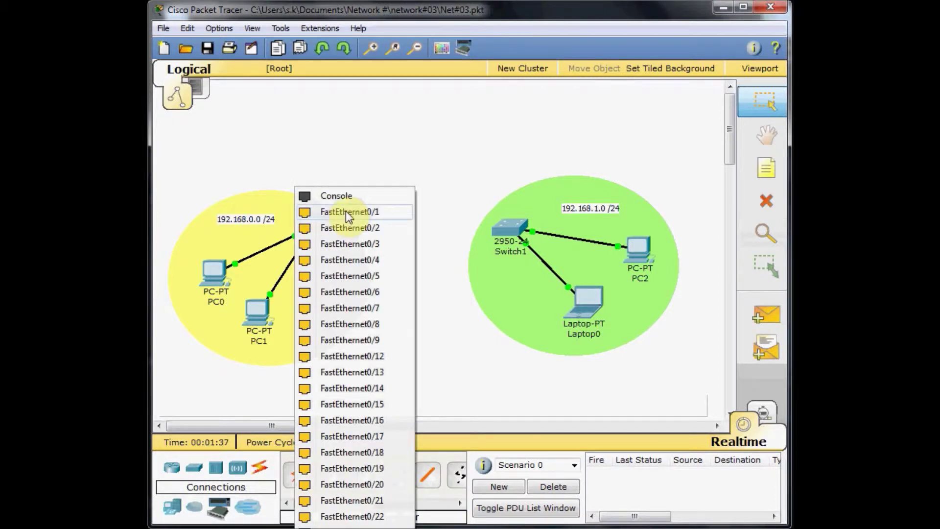
{"action": "left_click", "coordinate": [368, 214]}
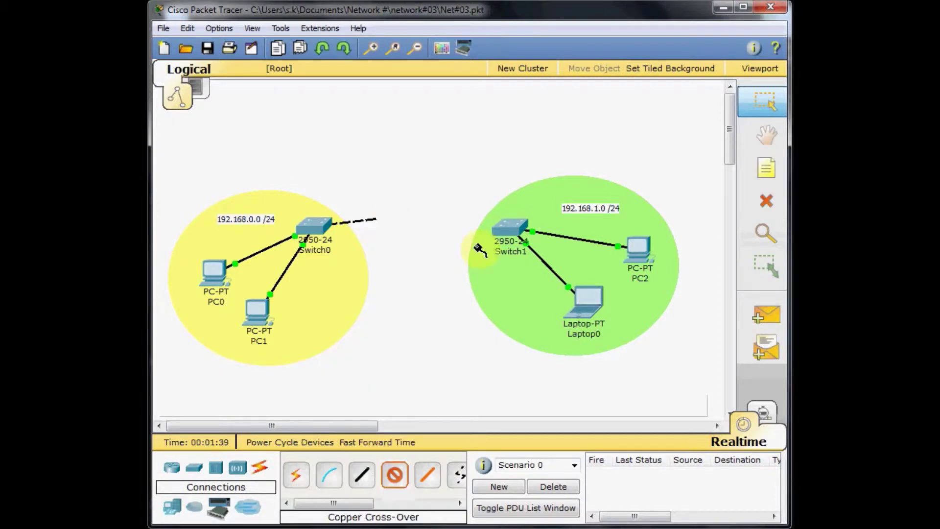
{"action": "left_click", "coordinate": [503, 228]}
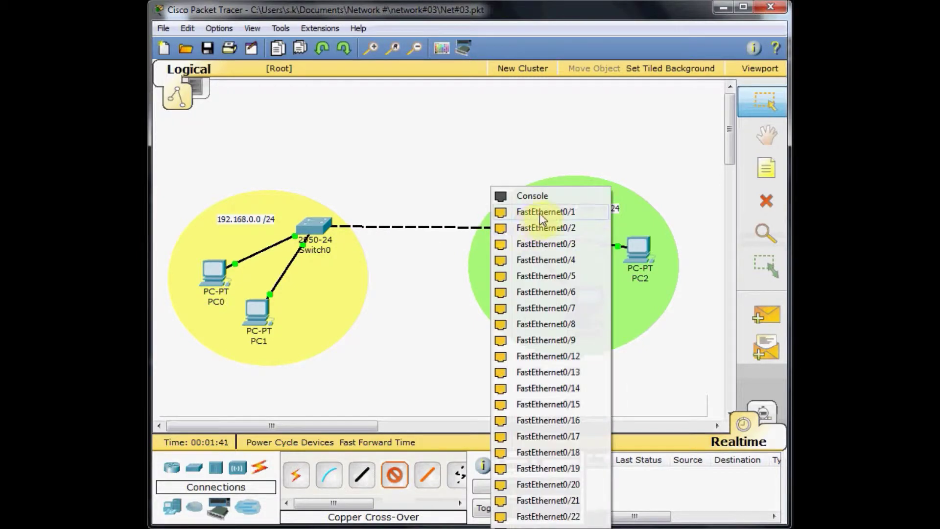
{"action": "left_click", "coordinate": [579, 213]}
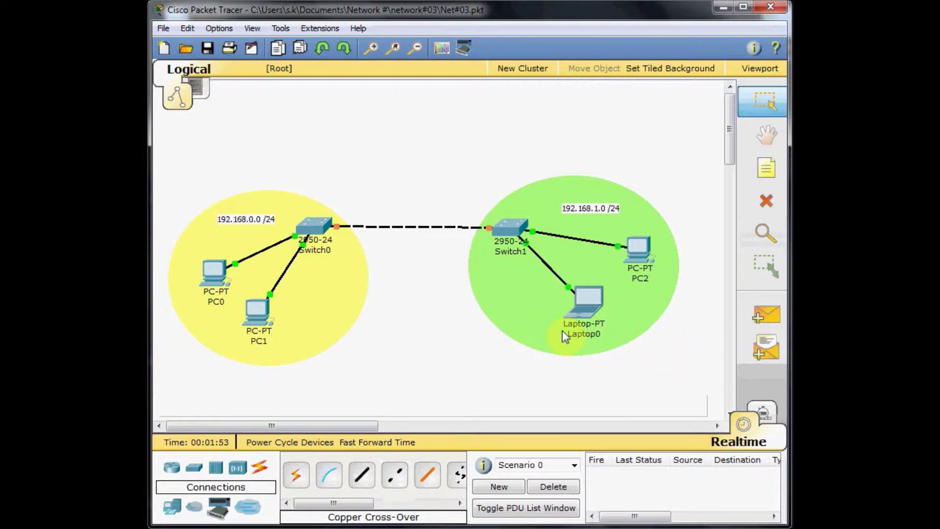
Open Laptop0's command prompt and run ipconfig to show its address 192.168.1.10
{"action": "left_click", "coordinate": [582, 314]}
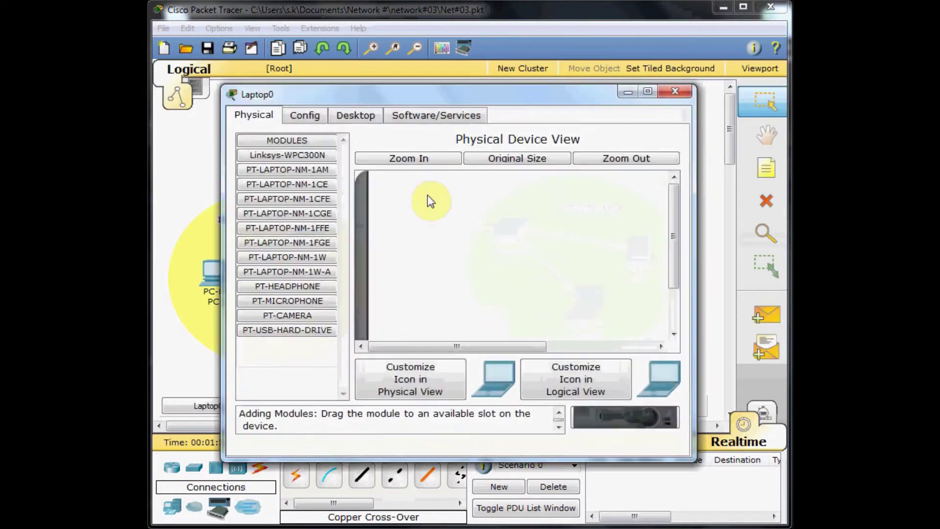
{"action": "left_click", "coordinate": [359, 116]}
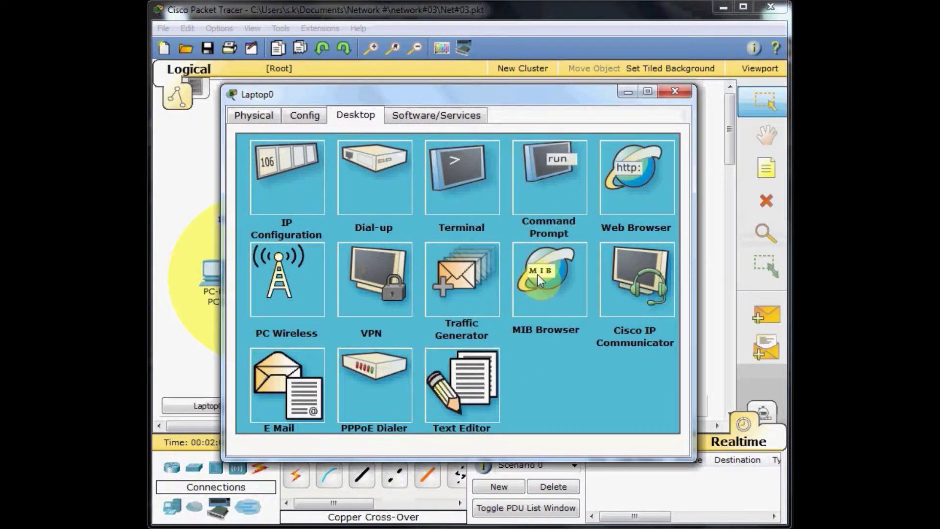
{"action": "left_click", "coordinate": [551, 186]}
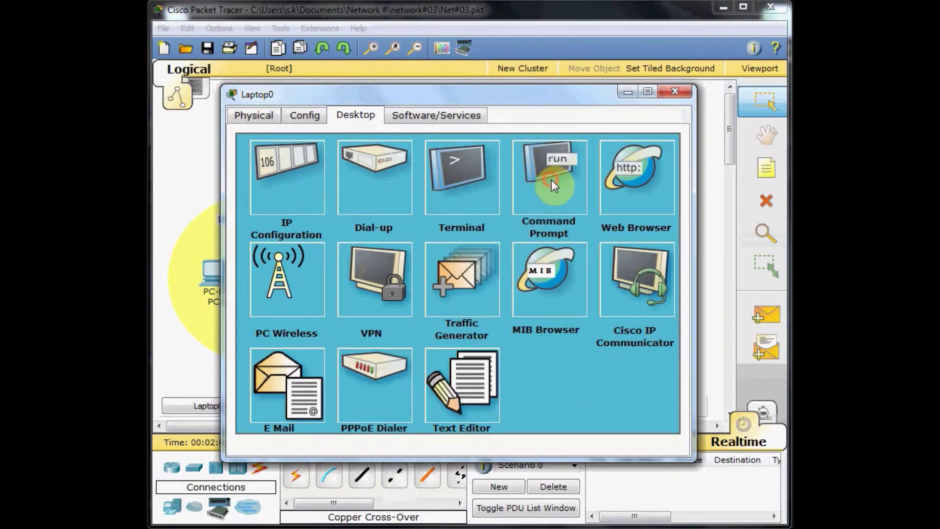
{"action": "type", "text": "ipconfig"}
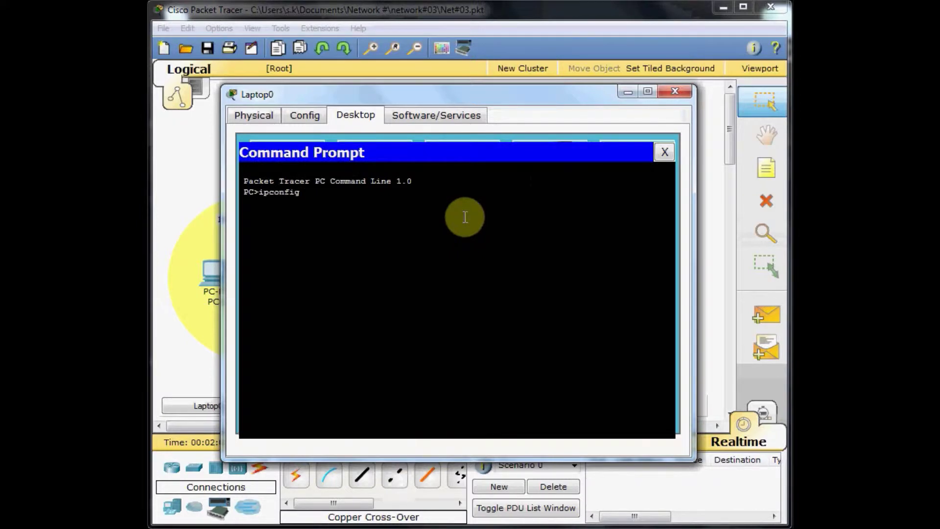
{"action": "key", "text": "Return"}
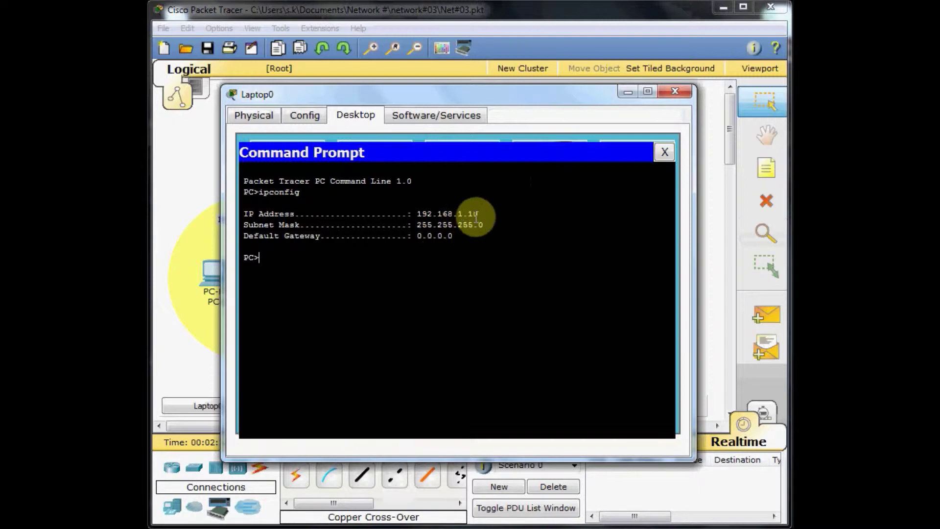
Ping 192.168.1.11 from Laptop0 and minimize the laptop window
{"action": "type", "text": "pin"}
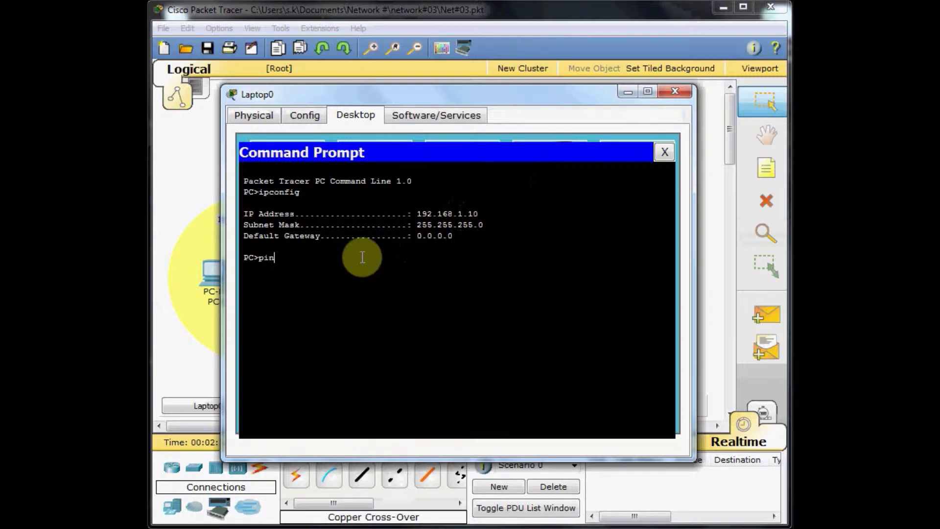
{"action": "type", "text": "g 192.168.1.11"}
{"action": "key", "text": "Return"}
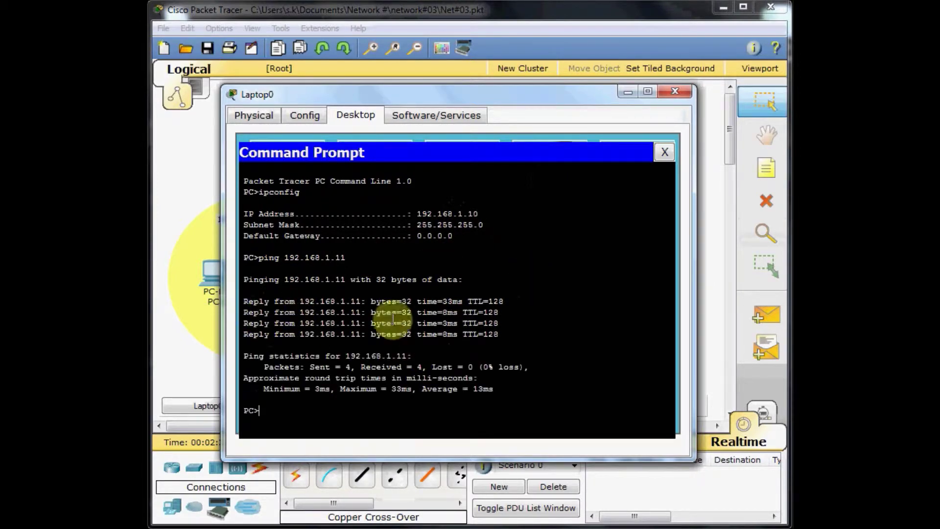
{"action": "left_click", "coordinate": [621, 94]}
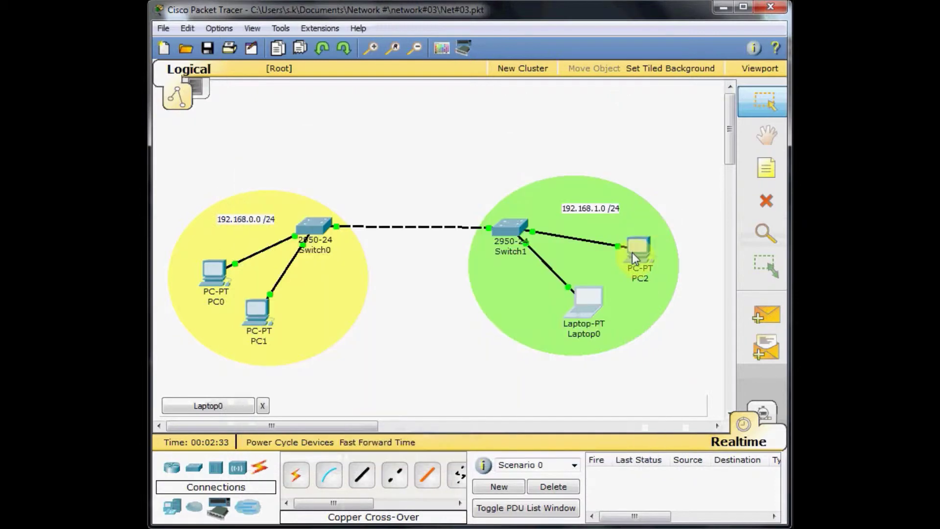
Send a simple test packet from Laptop0 to PC2
{"action": "left_click", "coordinate": [765, 313]}
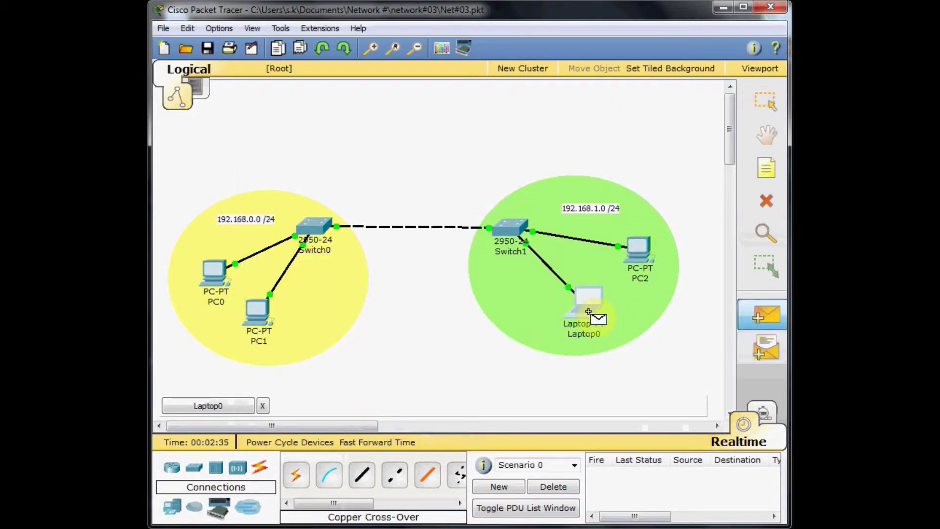
{"action": "left_click", "coordinate": [589, 305]}
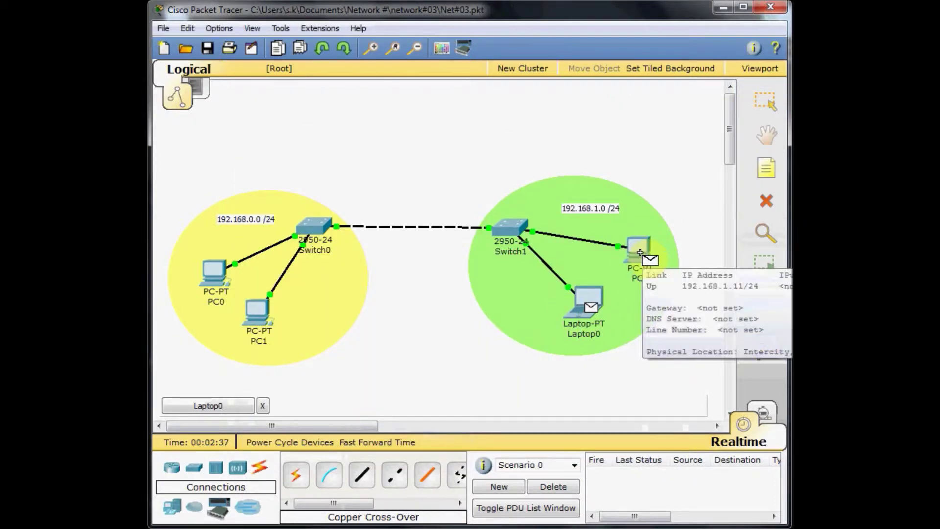
{"action": "left_click", "coordinate": [640, 252]}
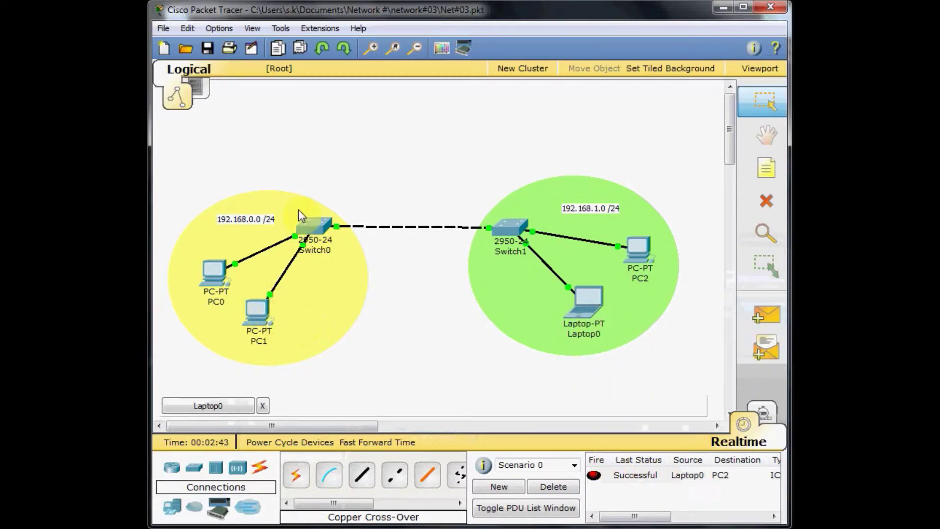
Bring back Laptop0's command prompt, hide it again, and read PC0's IP address
{"action": "left_click", "coordinate": [588, 313]}
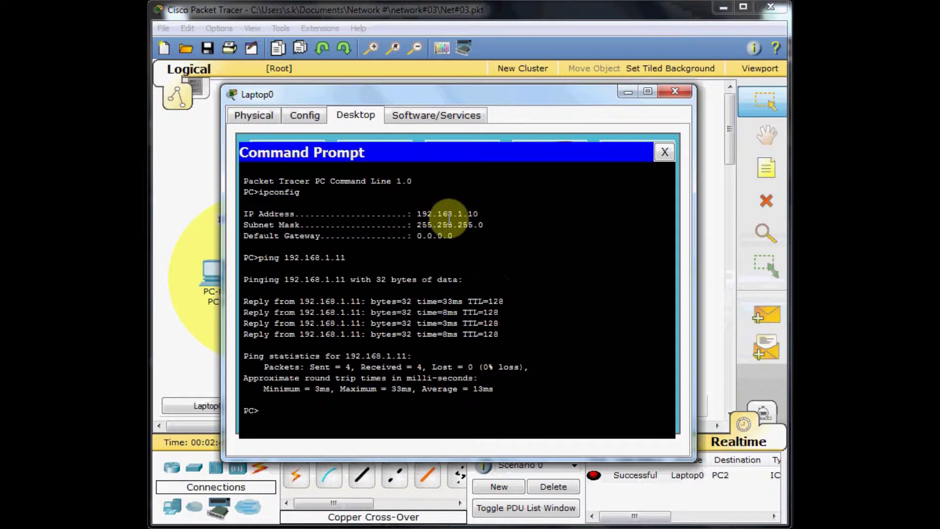
{"action": "left_click", "coordinate": [333, 407]}
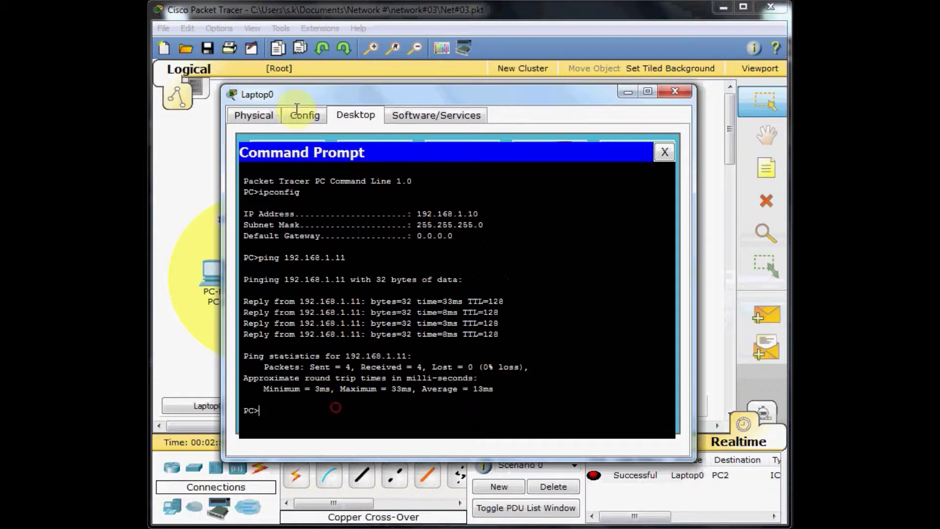
{"action": "left_click", "coordinate": [190, 178]}
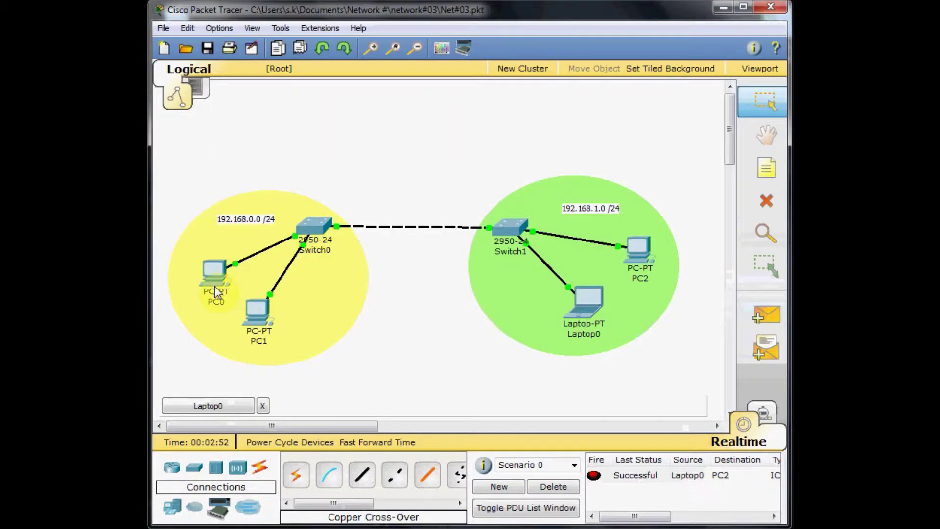
{"action": "mouse_move", "coordinate": [217, 284]}
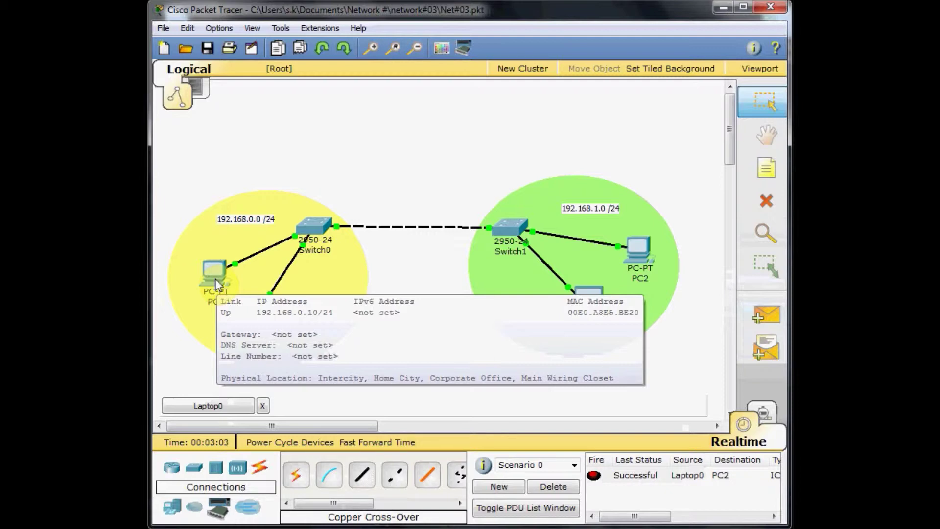
{"action": "left_click", "coordinate": [431, 273]}
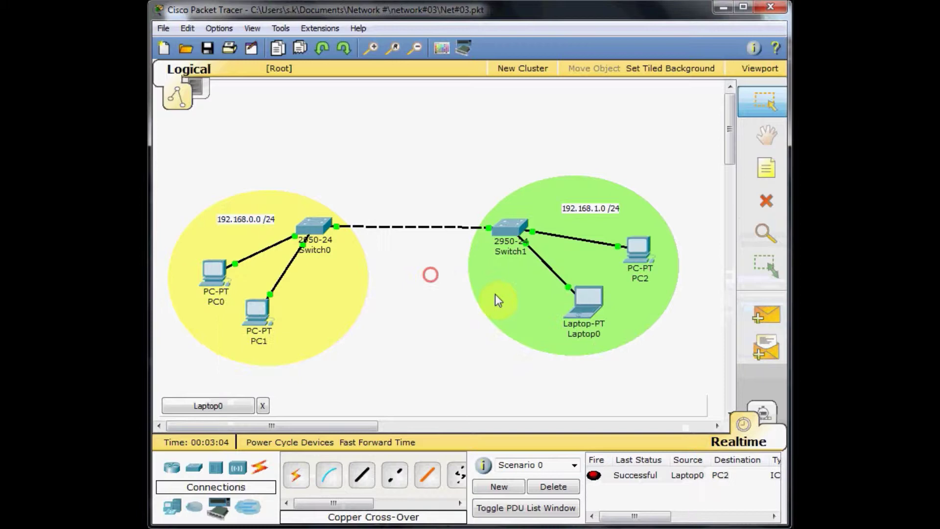
Ping PC0 at 192.168.0.10 from Laptop0, then close its command prompt and window
{"action": "left_click", "coordinate": [581, 319]}
{"action": "type", "text": "ping 192.1"}
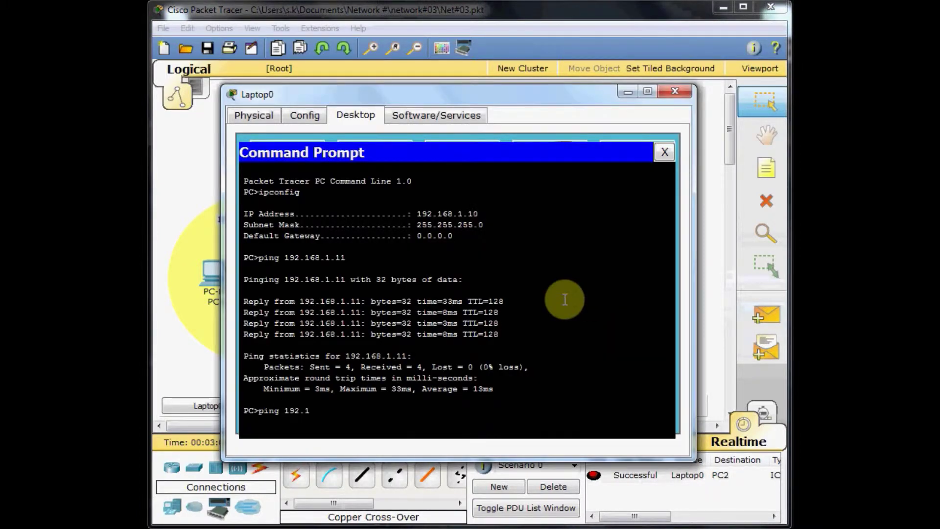
{"action": "type", "text": "68.0.10"}
{"action": "key", "text": "Return"}
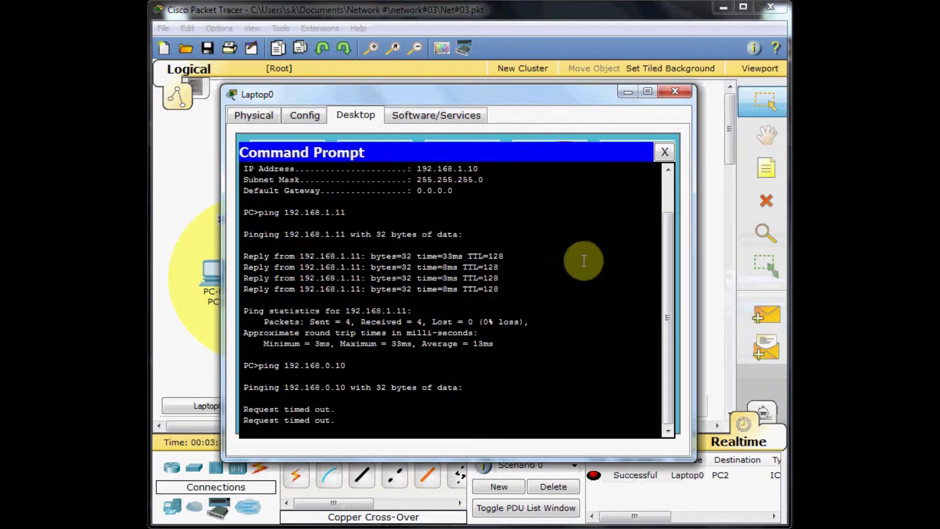
{"action": "left_click", "coordinate": [664, 152]}
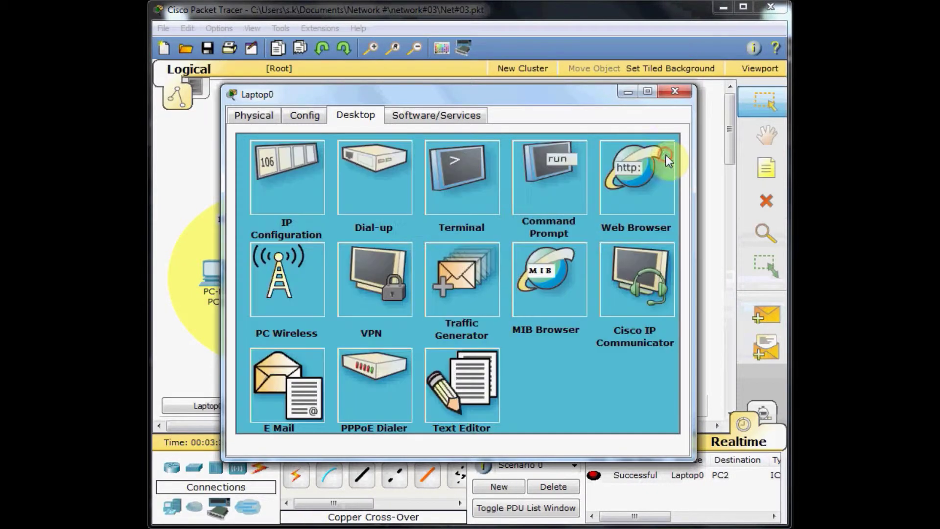
{"action": "left_click", "coordinate": [675, 92]}
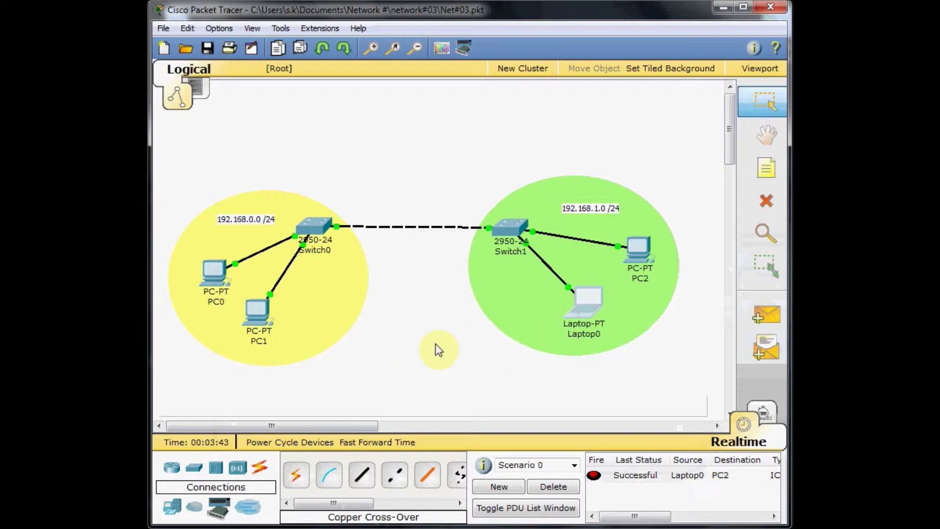
Place a generic Router-PT between the two LANs
{"action": "left_click", "coordinate": [169, 468]}
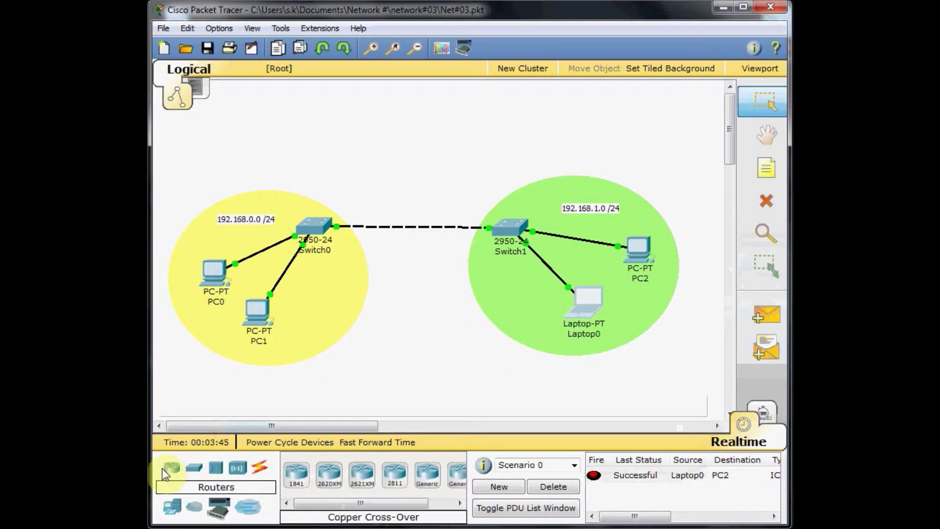
{"action": "left_click", "coordinate": [423, 480]}
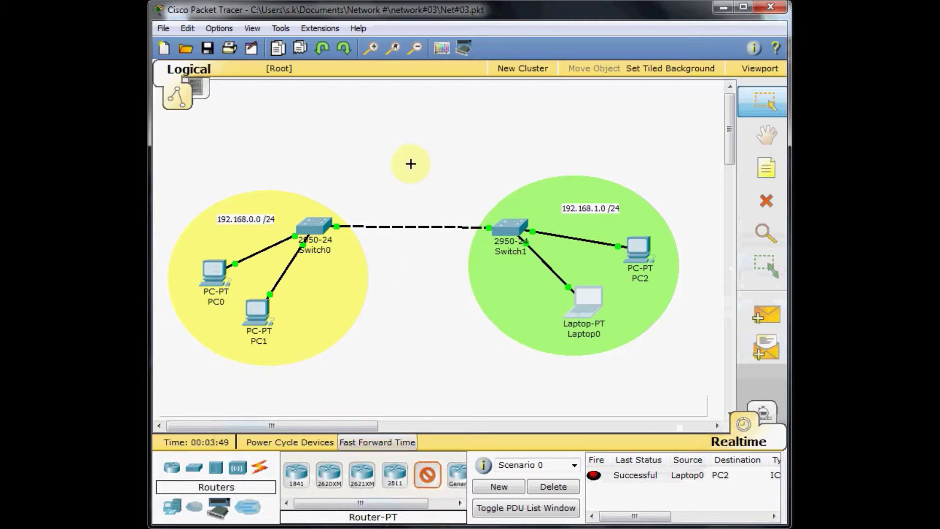
{"action": "left_click", "coordinate": [417, 157]}
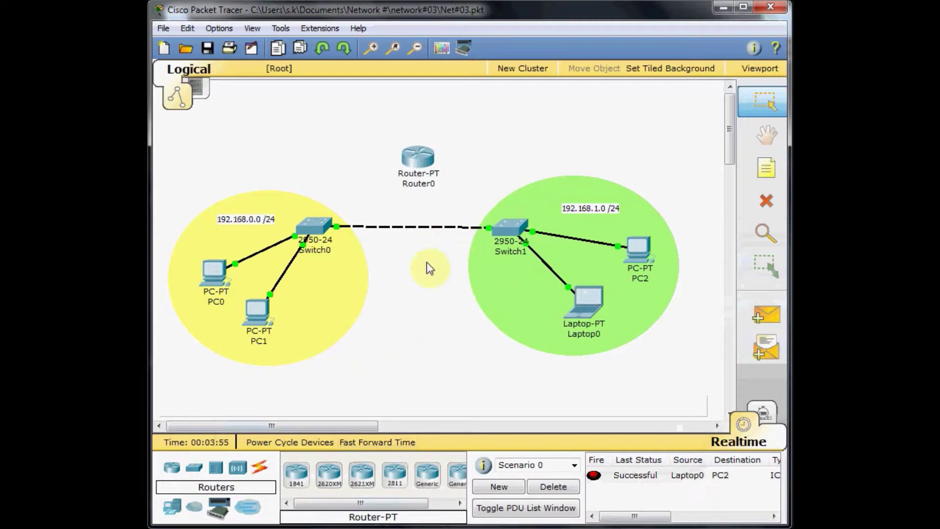
Delete the dashed Switch0–Switch1 link and nudge Router0 into position
{"action": "left_click", "coordinate": [774, 204]}
{"action": "left_click", "coordinate": [410, 227]}
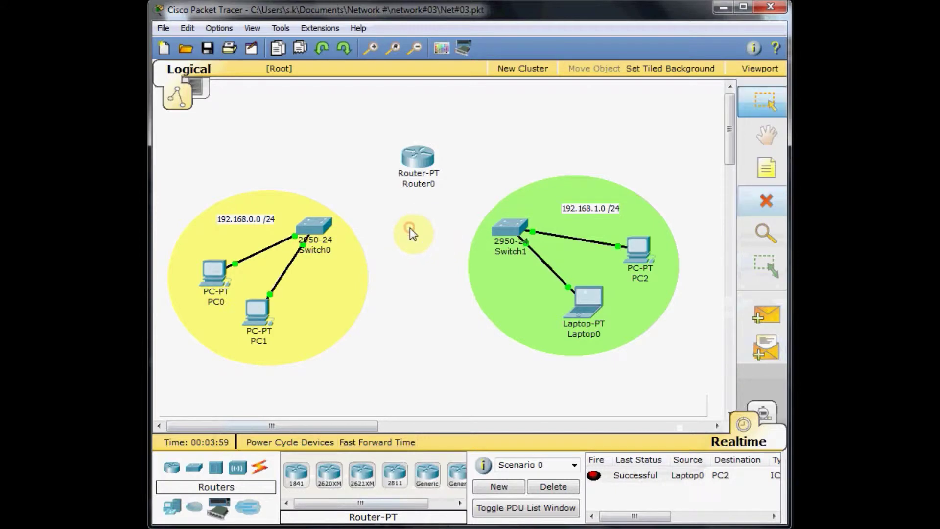
{"action": "key", "text": "Escape"}
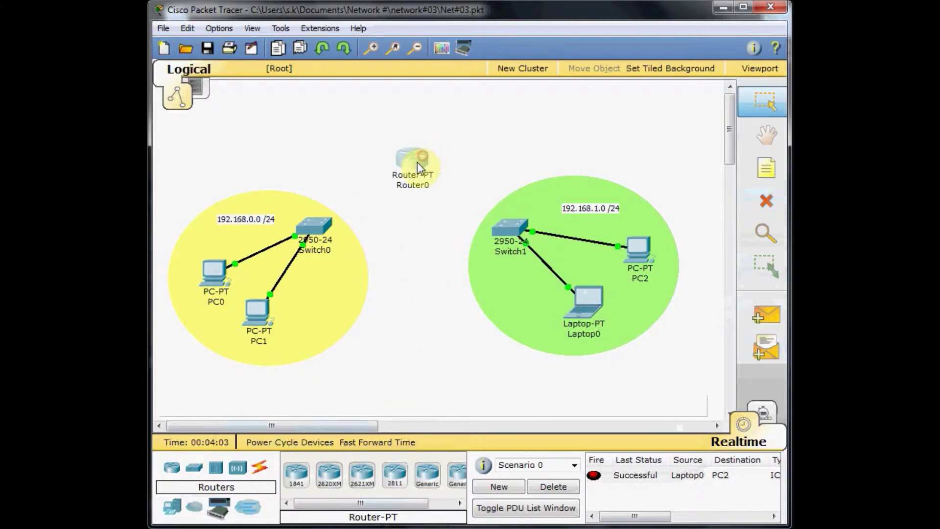
{"action": "left_click_drag", "start_coordinate": [417, 162], "coordinate": [420, 166]}
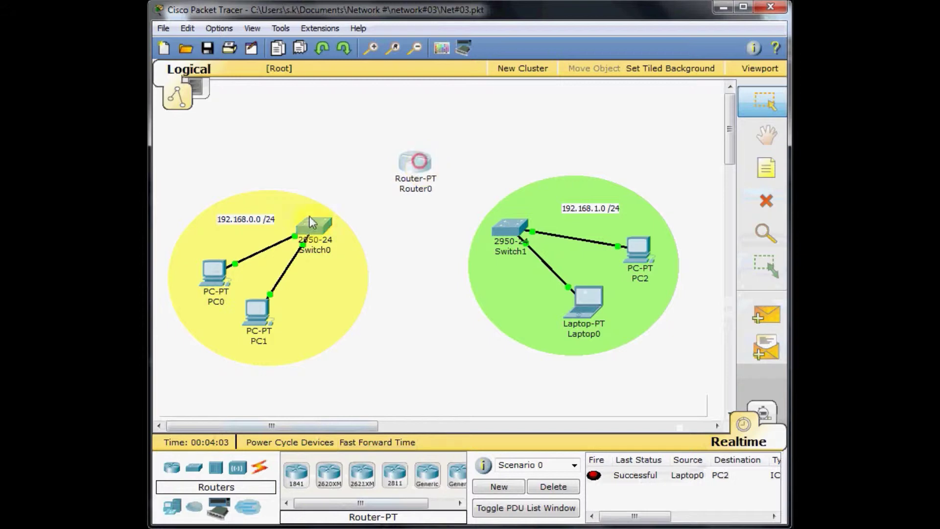
{"action": "left_click", "coordinate": [261, 470]}
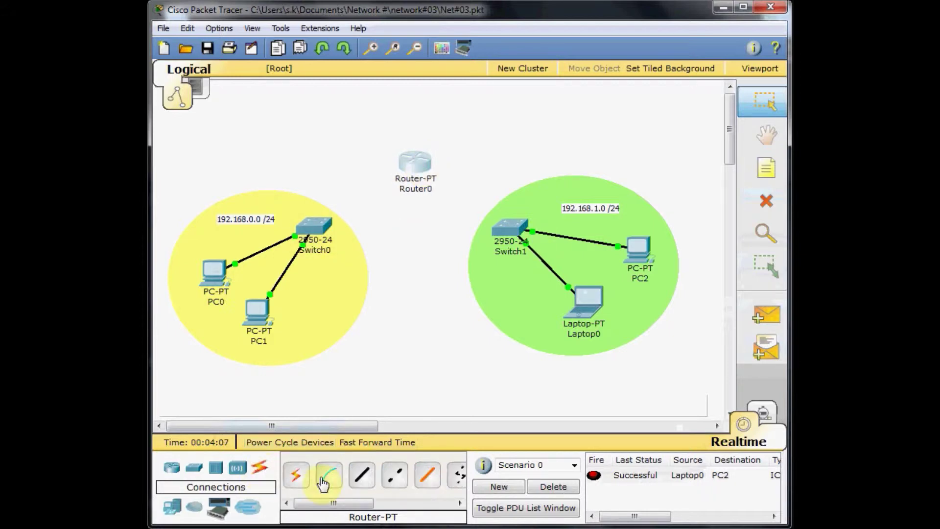
Cable Router0's FastEthernet0/0 to Switch0's FastEthernet0/1 with copper straight-through
{"action": "left_click", "coordinate": [366, 480]}
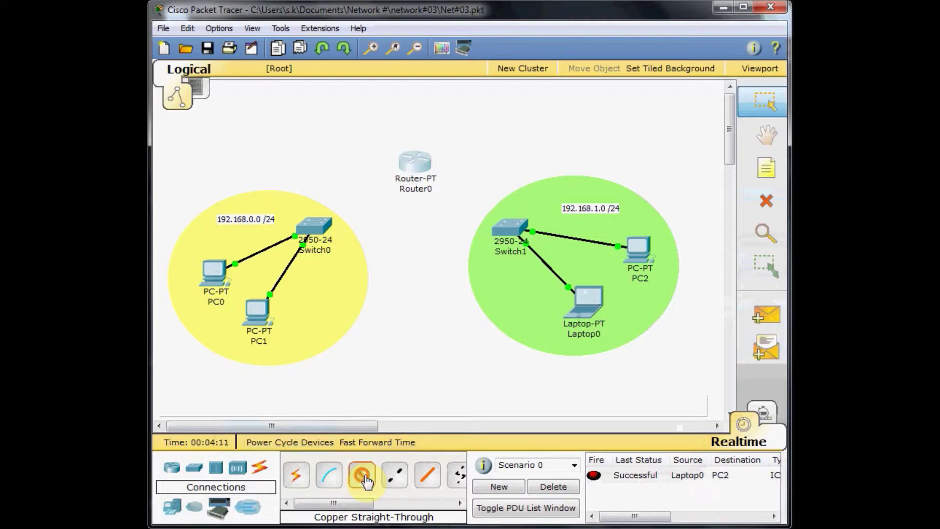
{"action": "left_click", "coordinate": [412, 168]}
{"action": "left_click", "coordinate": [425, 177]}
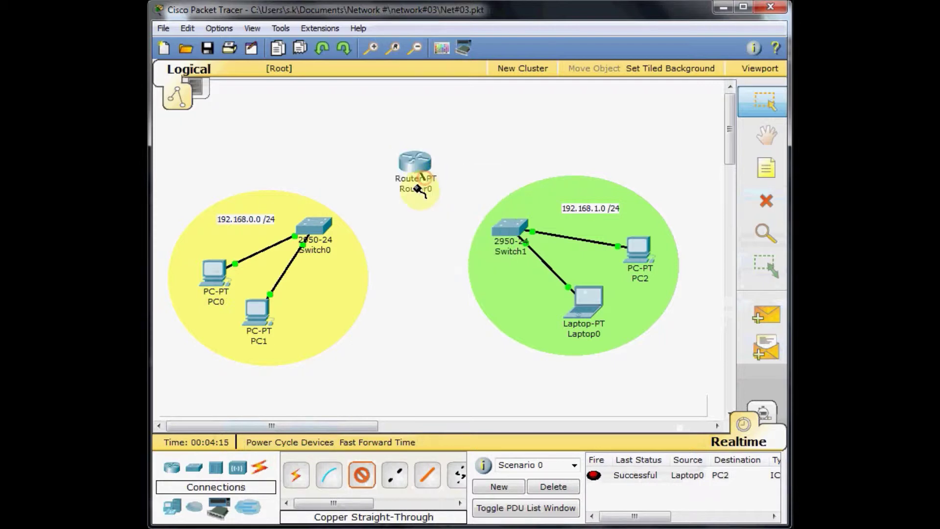
{"action": "left_click", "coordinate": [319, 226]}
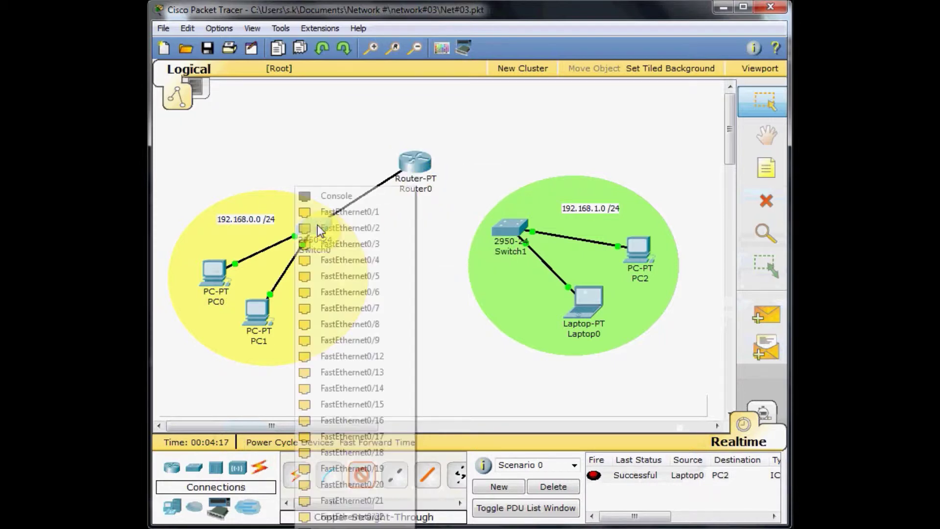
{"action": "left_click", "coordinate": [380, 213]}
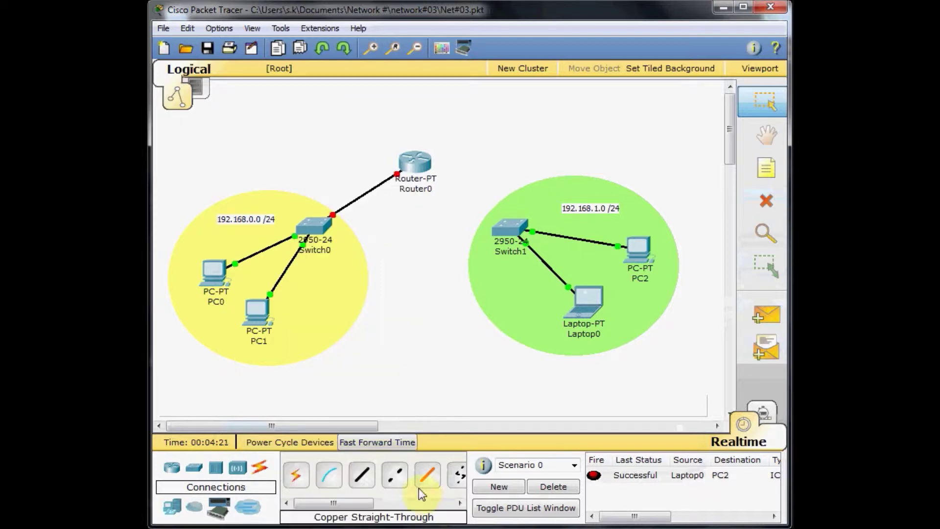
Cable Router0's FastEthernet1/0 to Switch1's FastEthernet0/1 with copper straight-through
{"action": "left_click", "coordinate": [363, 482]}
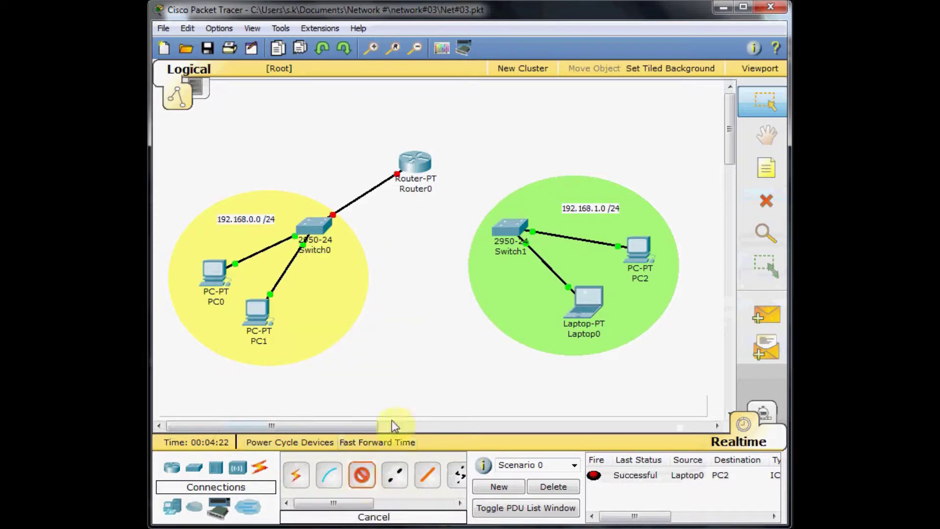
{"action": "left_click", "coordinate": [414, 164]}
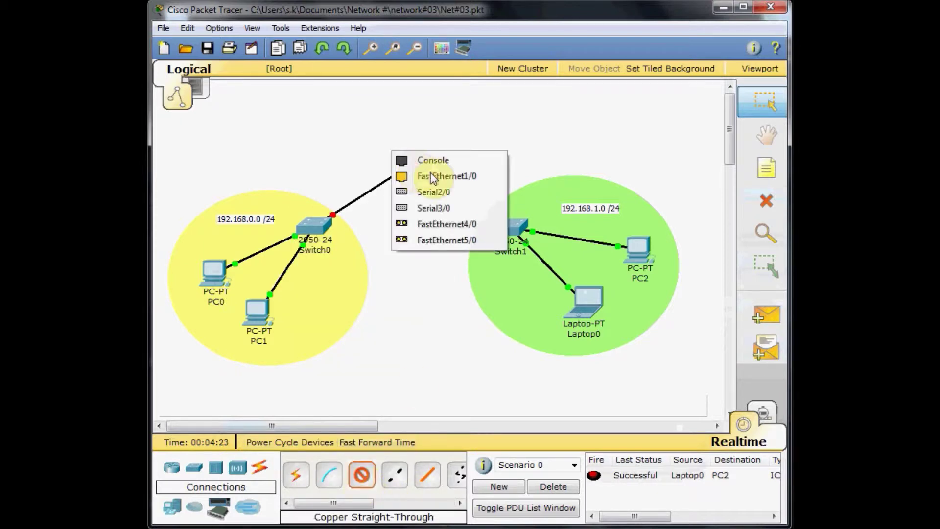
{"action": "left_click", "coordinate": [478, 178]}
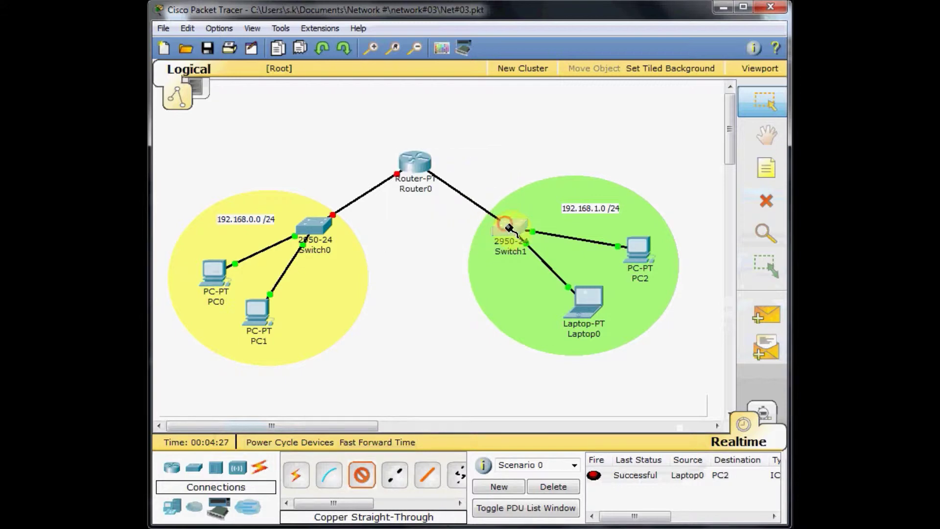
{"action": "left_click", "coordinate": [508, 227]}
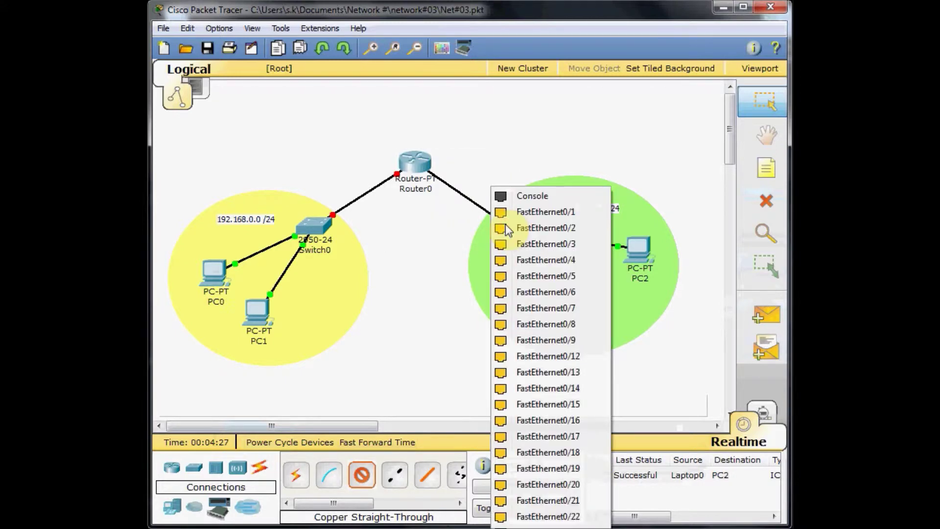
{"action": "left_click", "coordinate": [581, 215]}
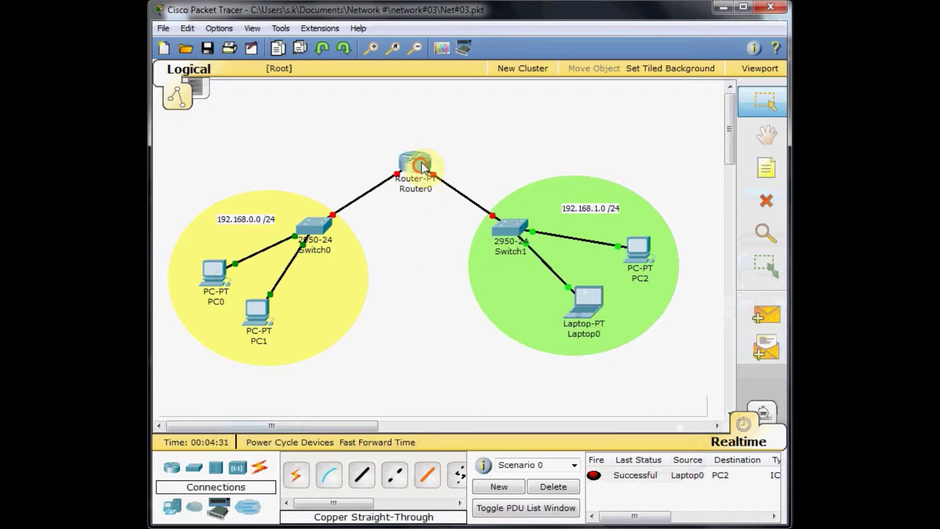
Nudge Router0 into a tidier spot between the switches and open its device window
{"action": "left_click_drag", "start_coordinate": [420, 162], "coordinate": [422, 153]}
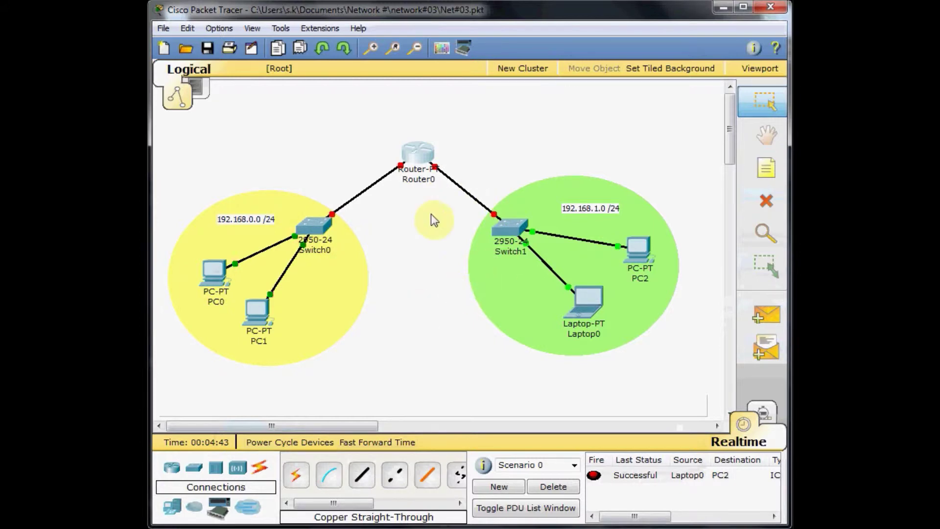
{"action": "left_click_drag", "start_coordinate": [414, 160], "coordinate": [411, 168]}
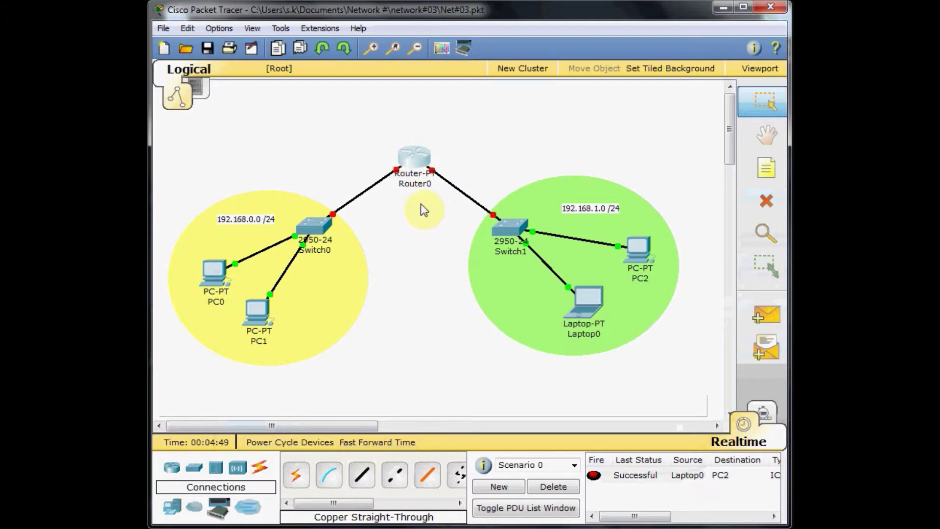
{"action": "left_click", "coordinate": [413, 161]}
Reposition Router0's window and show its CLI with the boot output
{"action": "left_click_drag", "start_coordinate": [348, 34], "coordinate": [419, 65]}
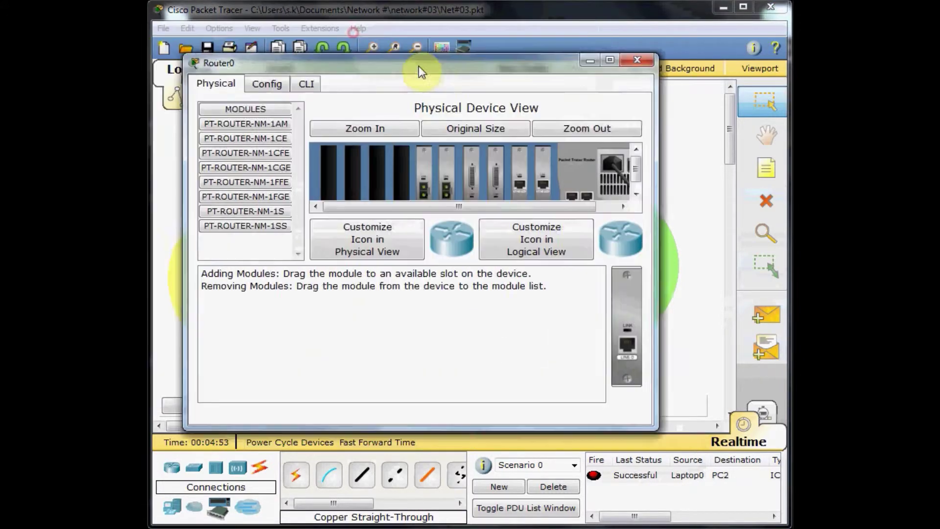
{"action": "left_click", "coordinate": [309, 83]}
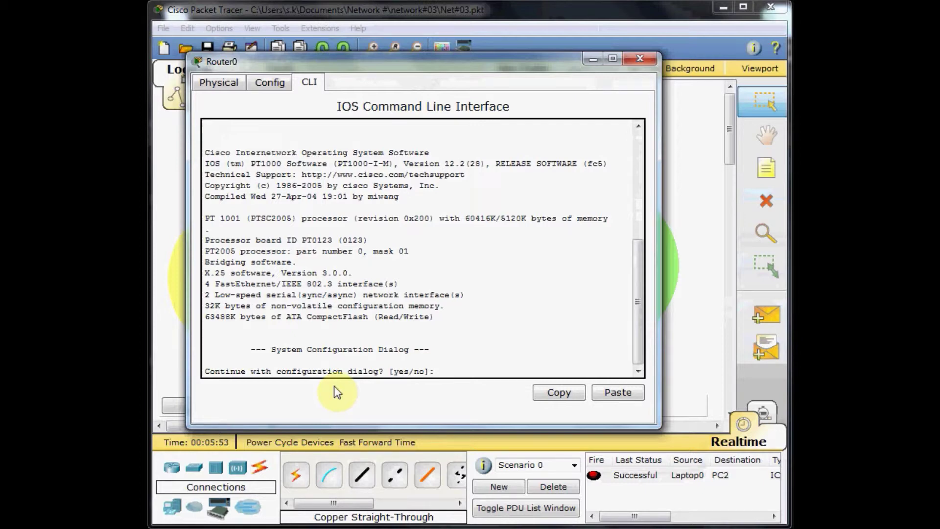
Decline the initial configuration dialog with 'n' and enter privileged mode with 'en'
{"action": "type", "text": "n"}
{"action": "key", "text": "Return"}
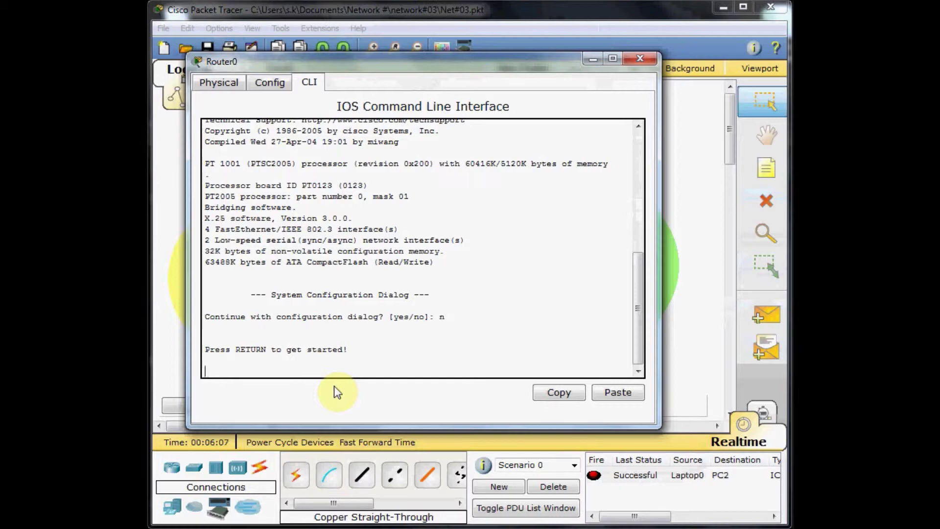
{"action": "key", "text": "Return"}
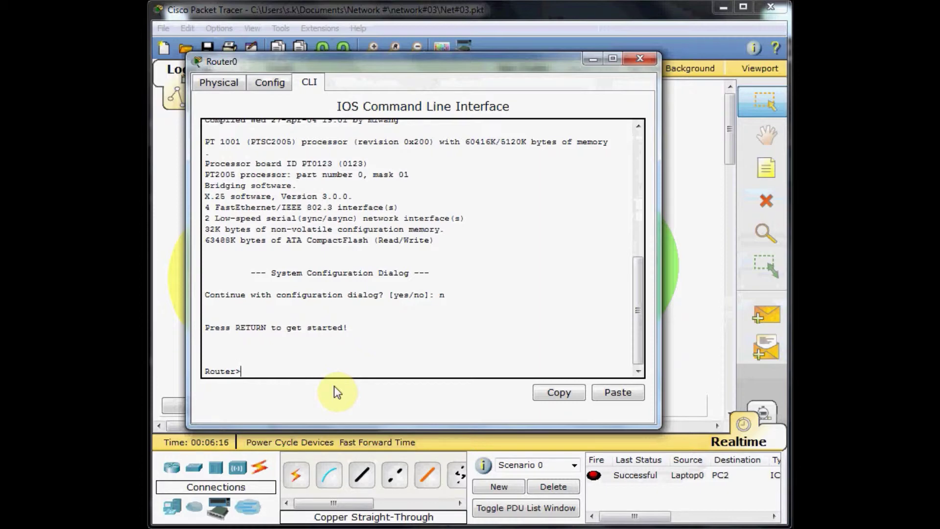
{"action": "type", "text": "en"}
{"action": "key", "text": "Return"}
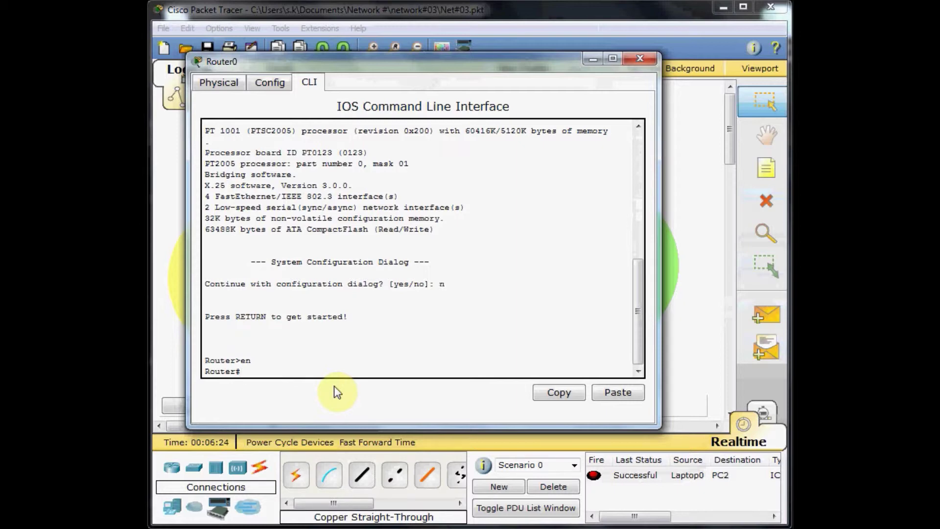
Run show ip interface brief to list Router0's unassigned, down interfaces
{"action": "type", "text": "ip"}
{"action": "type", "text": "show ip int bri"}
{"action": "type", "text": "e"}
{"action": "key", "text": "Tab"}
{"action": "key", "text": "Return"}
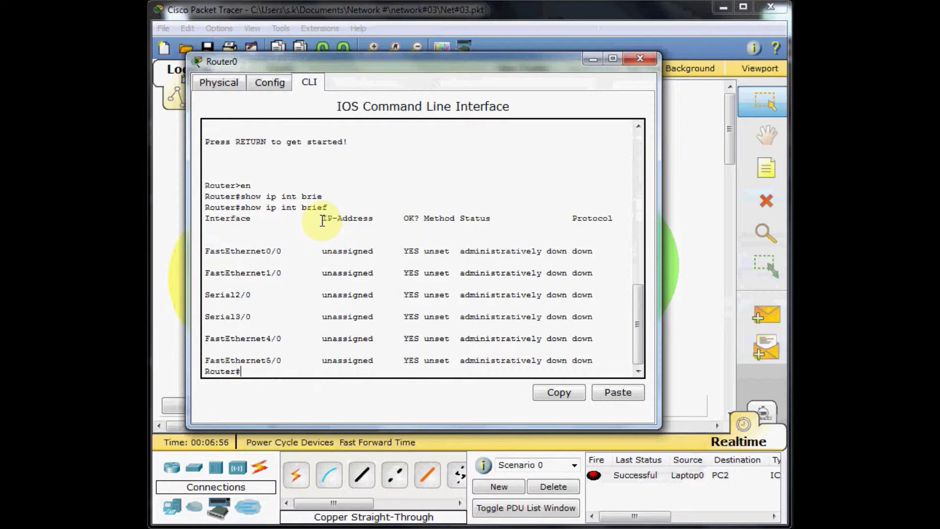
Enter global configuration and then interface configuration for fa0/0
{"action": "type", "text": "onf t"}
{"action": "key", "text": "Return"}
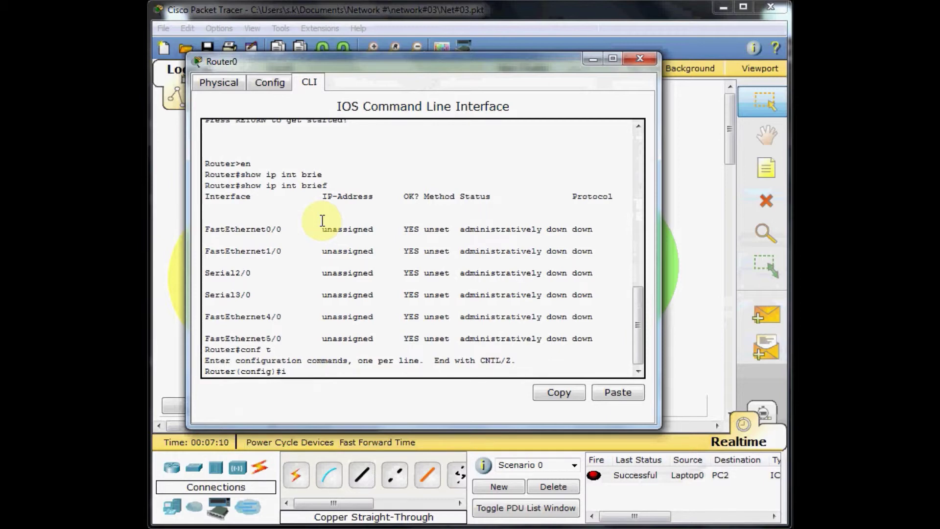
{"action": "type", "text": "int fa0/0"}
{"action": "key", "text": "Return"}
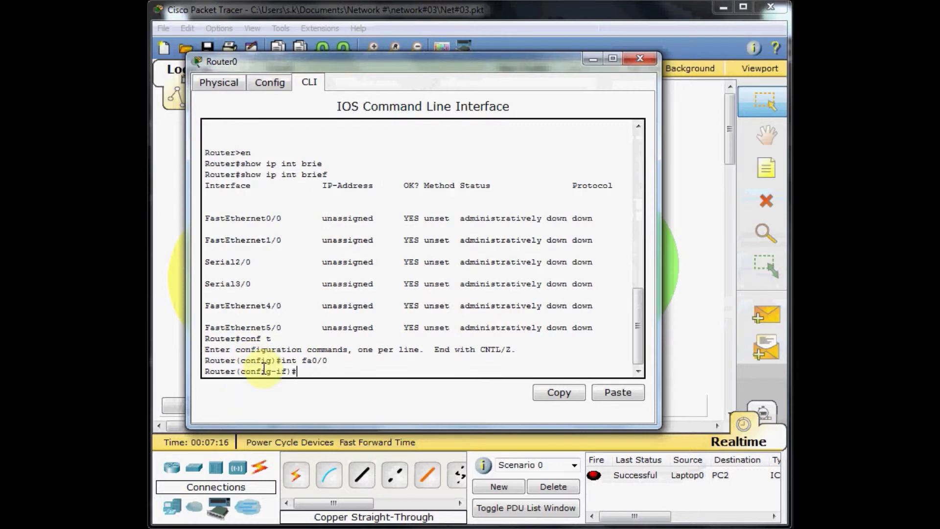
{"action": "left_click_drag", "start_coordinate": [287, 372], "coordinate": [227, 372]}
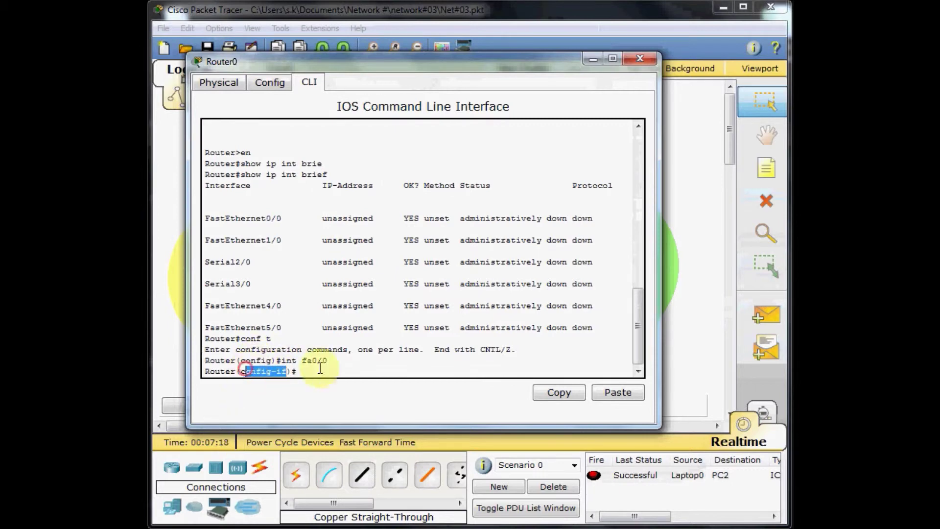
{"action": "left_click", "coordinate": [426, 362]}
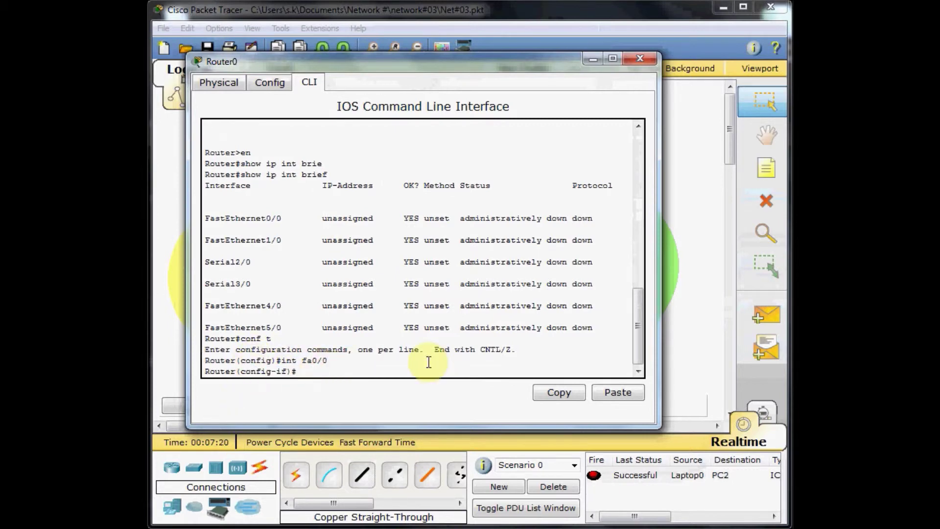
List the 'ip ?' help, then complete 'ip address' and show its options
{"action": "type", "text": "ip ?"}
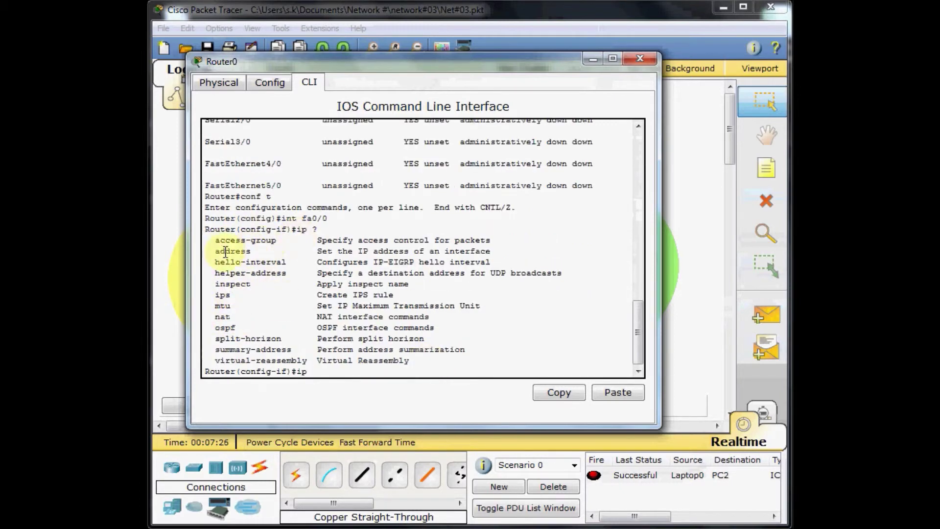
{"action": "left_click_drag", "start_coordinate": [214, 250], "coordinate": [493, 250]}
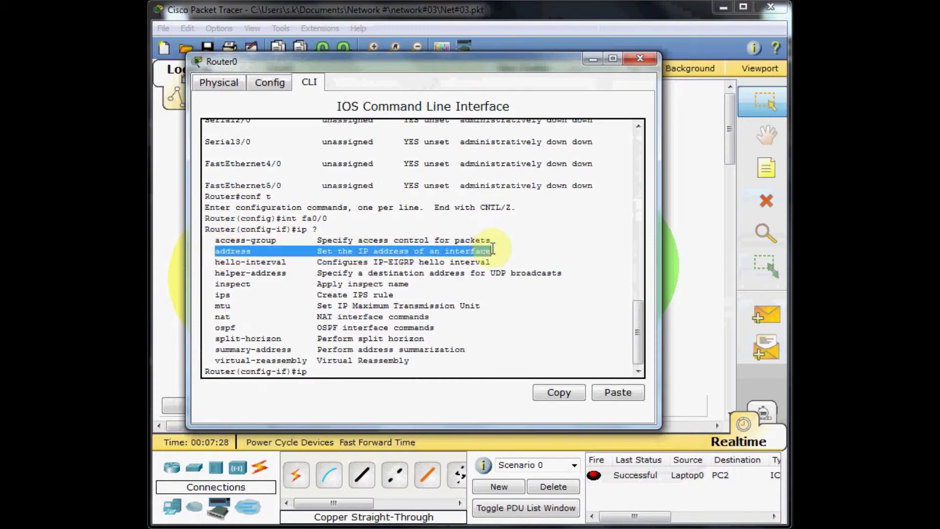
{"action": "left_click", "coordinate": [494, 248]}
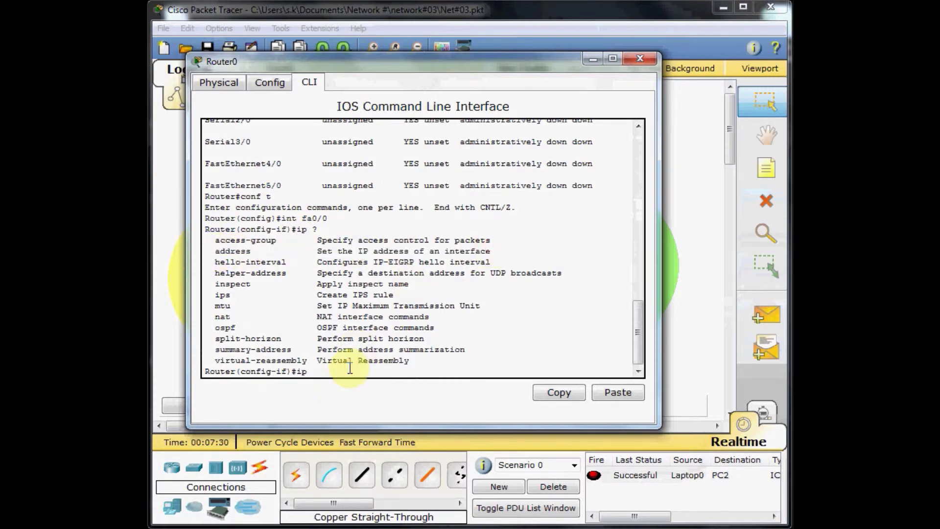
{"action": "type", "text": "add"}
{"action": "key", "text": "Tab"}
{"action": "type", "text": "?"}
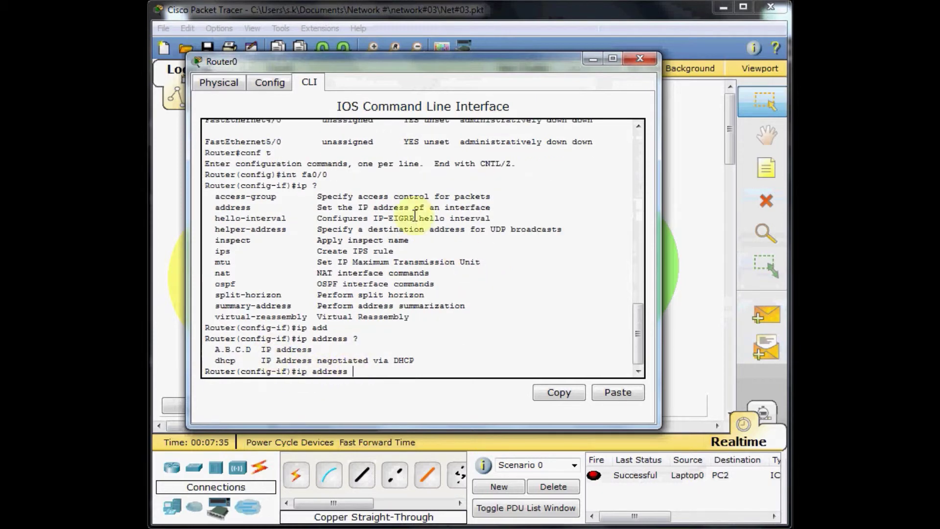
Assign FastEthernet0/0 the address 192.168.0.1 with mask 255.255.255.0
{"action": "left_click_drag", "start_coordinate": [409, 59], "coordinate": [531, 234]}
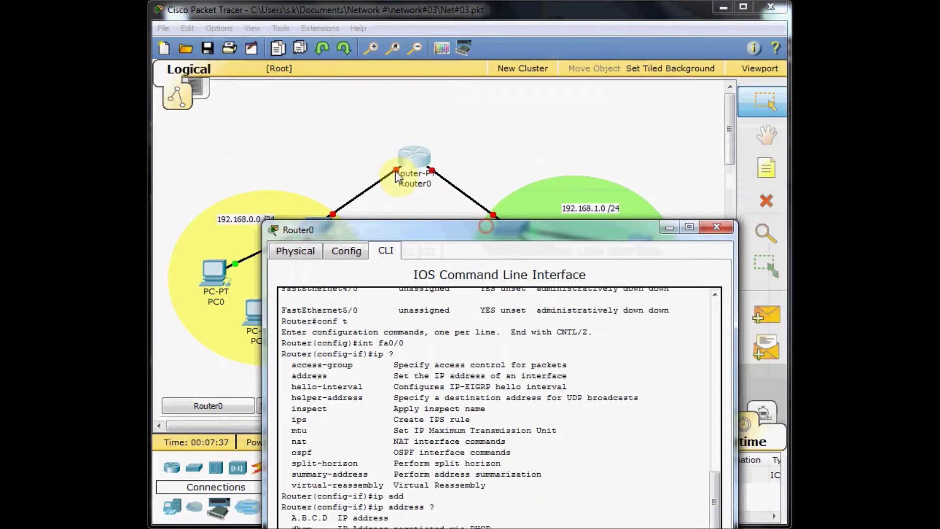
{"action": "left_click_drag", "start_coordinate": [432, 225], "coordinate": [405, 110]}
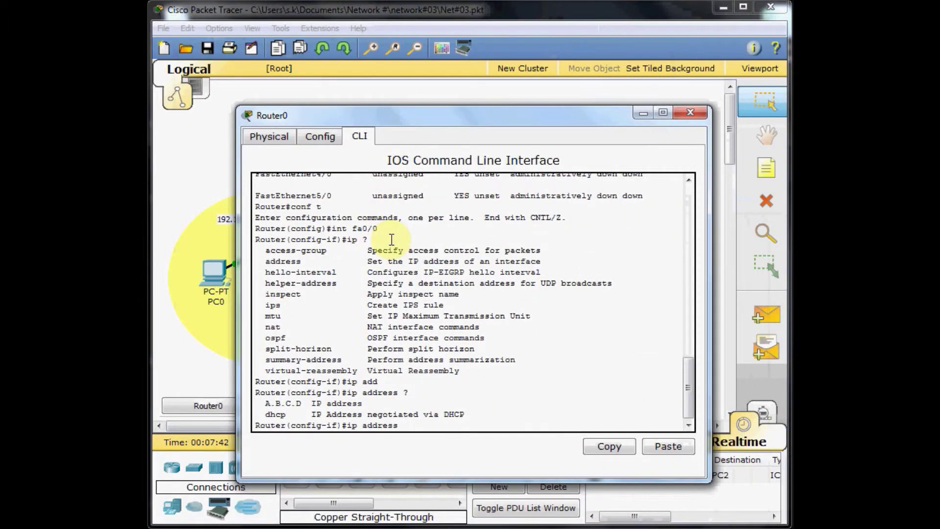
{"action": "type", "text": "192.168.0.1 ?"}
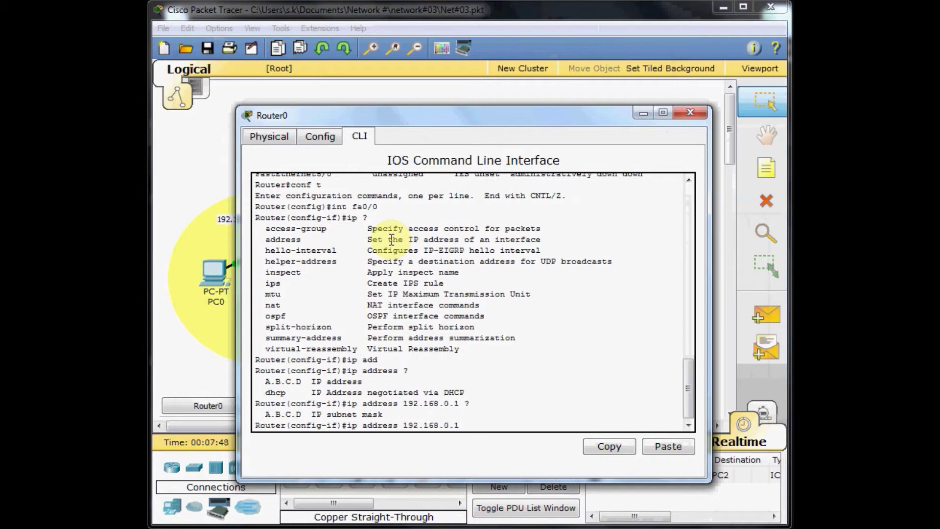
{"action": "type", "text": "255.255.255.0"}
{"action": "key", "text": "Return"}
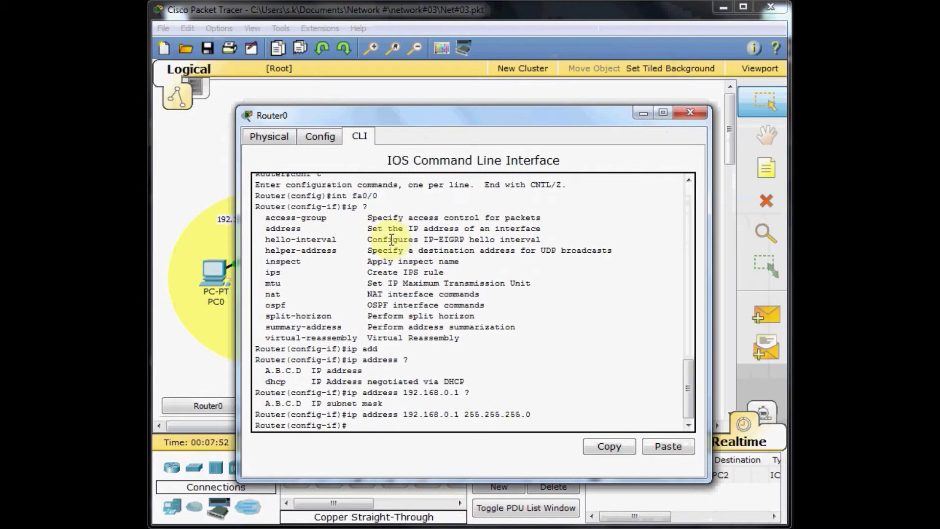
Bring FastEthernet0/0 up with no shutdown
{"action": "type", "text": "no sh"}
{"action": "key", "text": "Tab"}
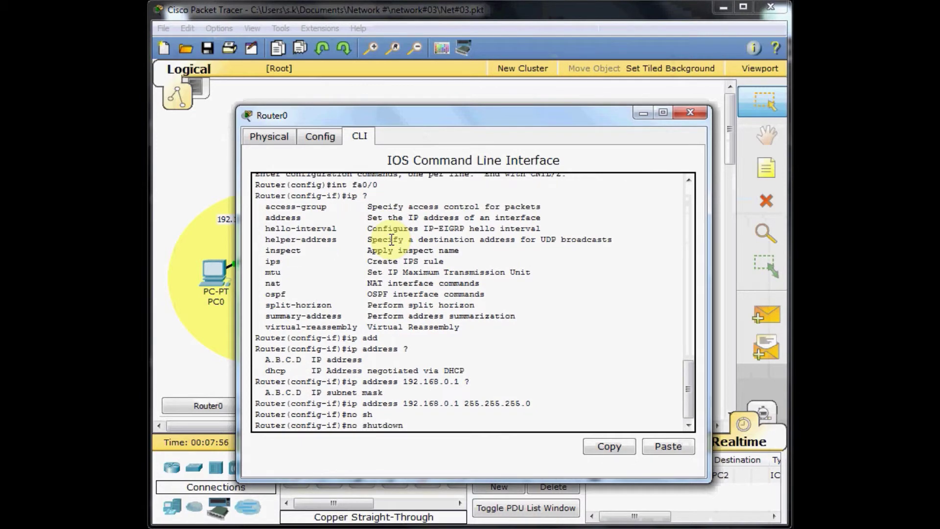
{"action": "key", "text": "Return"}
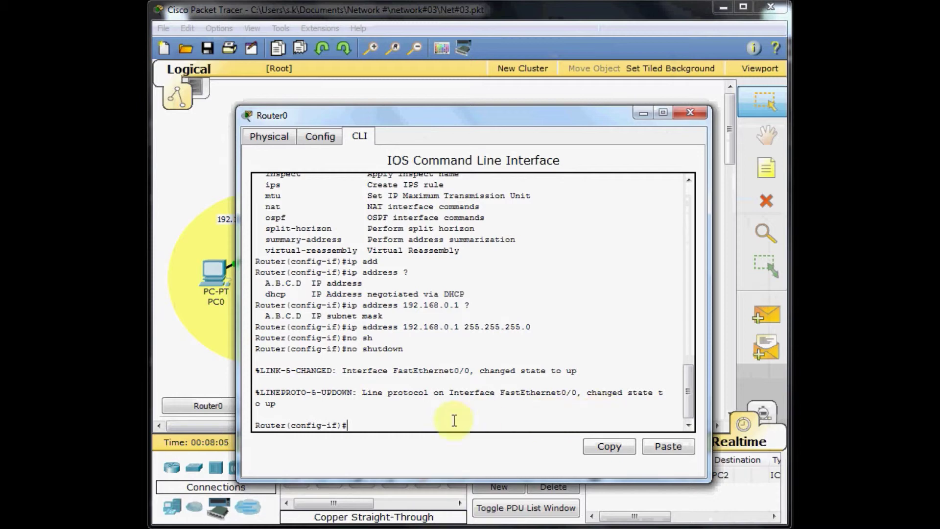
Leave Fa0/0 configuration and enter interface FastEthernet1/0
{"action": "type", "text": "exit"}
{"action": "key", "text": "Return"}
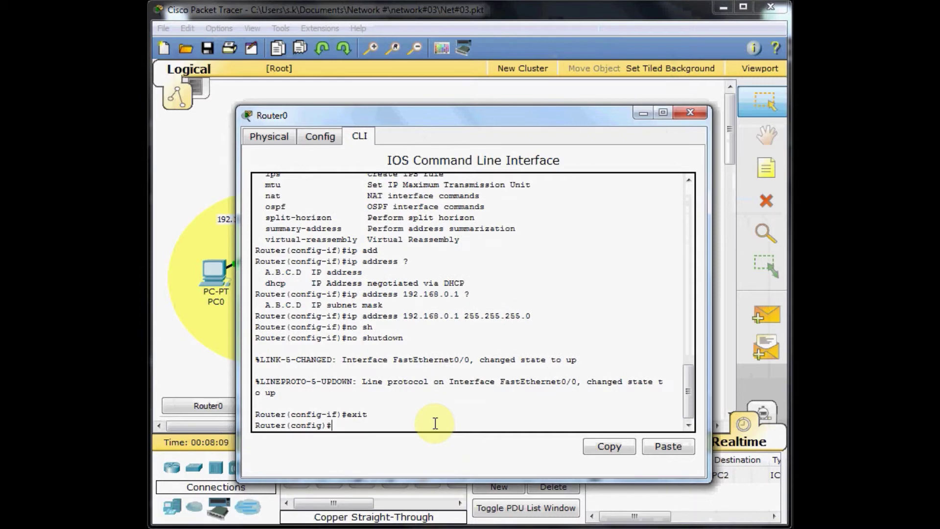
{"action": "type", "text": "int fa 1/0"}
{"action": "key", "text": "Return"}
Give FastEthernet1/0 the address 192.168.1.1 with mask 255.255.255.0
{"action": "type", "text": "ip add"}
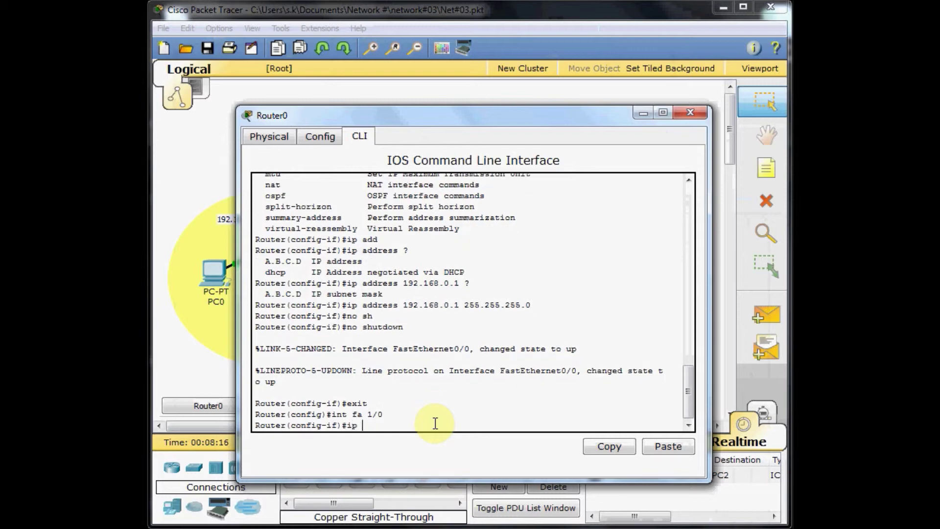
{"action": "key", "text": "Tab"}
{"action": "type", "text": "192.168"}
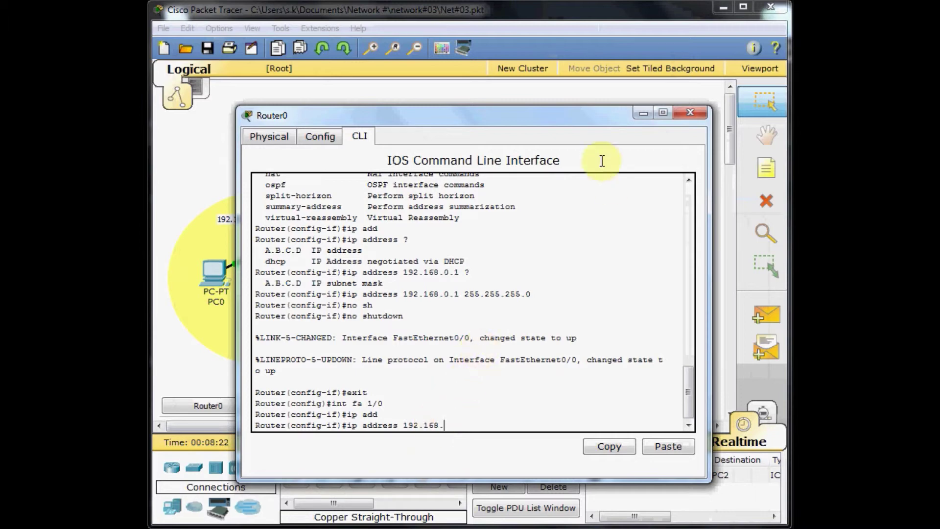
{"action": "left_click", "coordinate": [640, 112]}
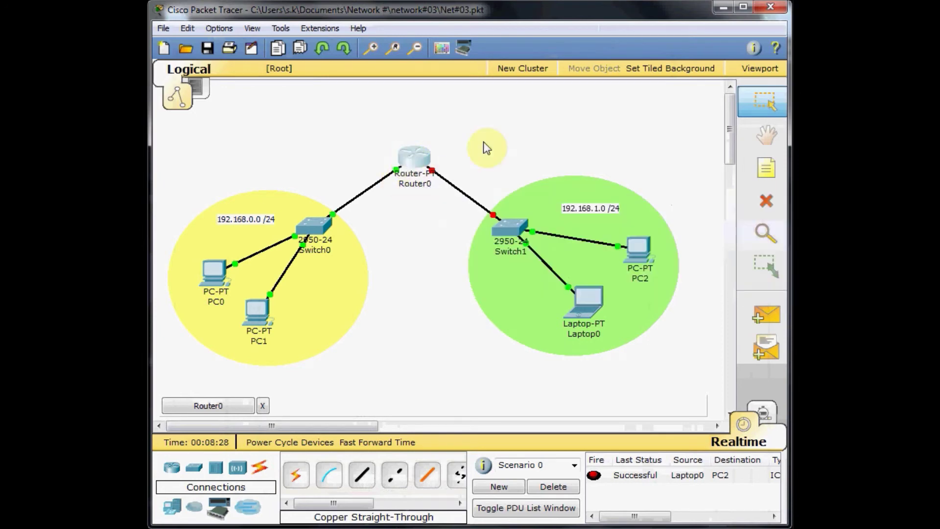
{"action": "left_click", "coordinate": [417, 158]}
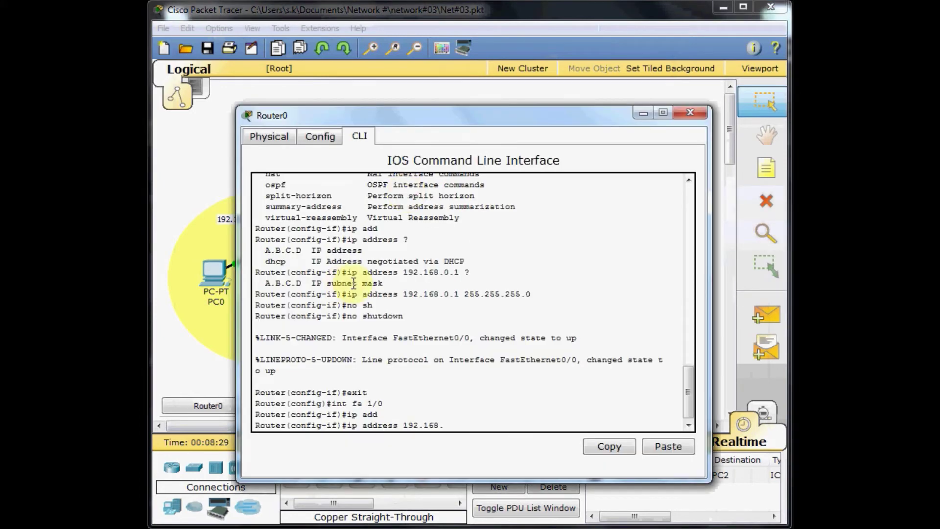
{"action": "left_click", "coordinate": [478, 423]}
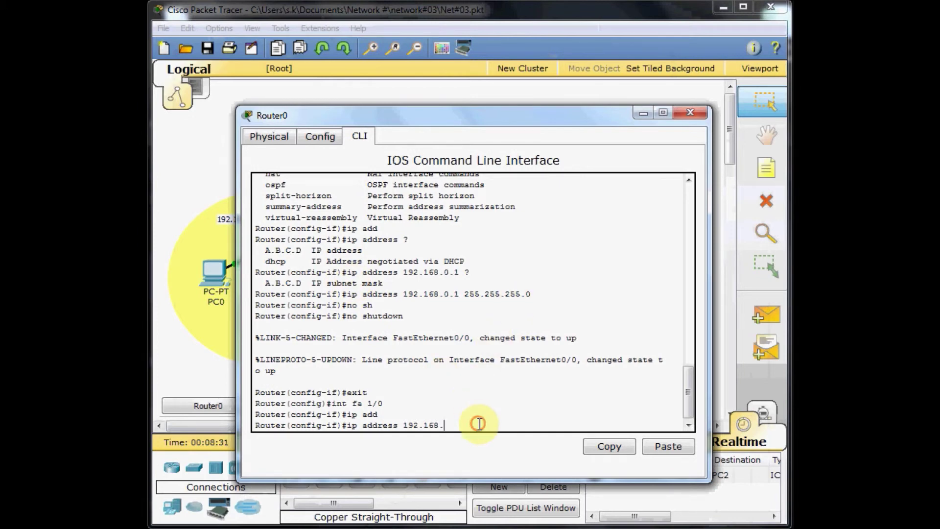
{"action": "type", "text": "1.1 "}
{"action": "type", "text": "?"}
{"action": "type", "text": "255"}
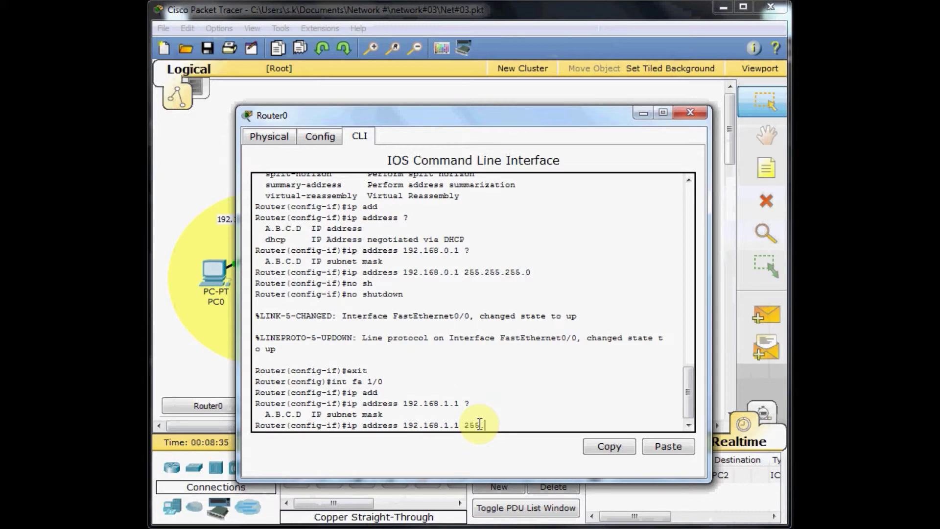
{"action": "type", "text": ".255.255.255.0"}
{"action": "key", "text": "Return"}
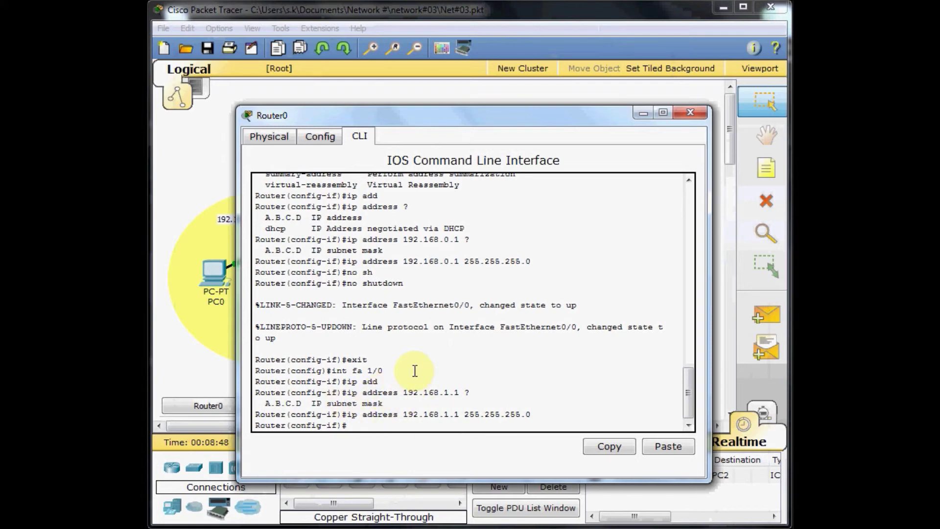
Bring FastEthernet1/0 up with no shutdown
{"action": "type", "text": "no sh"}
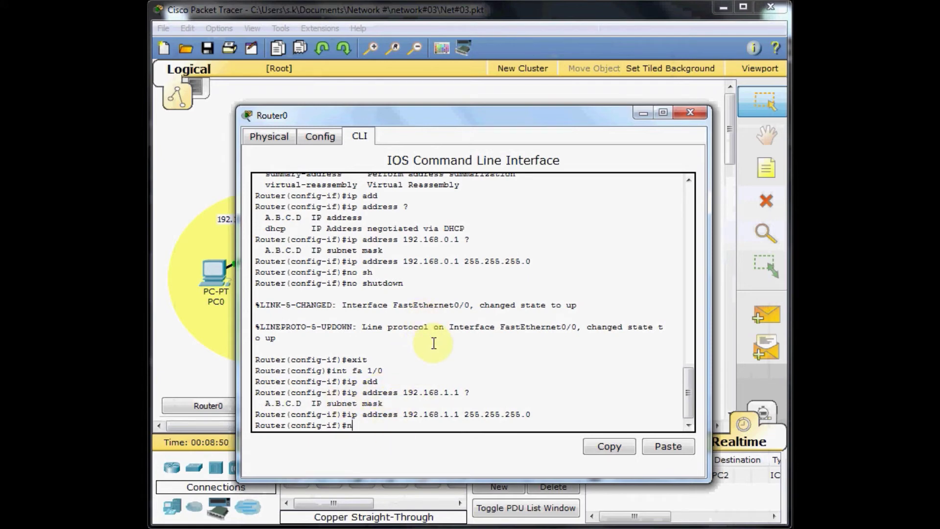
{"action": "key", "text": "Tab"}
{"action": "key", "text": "Return"}
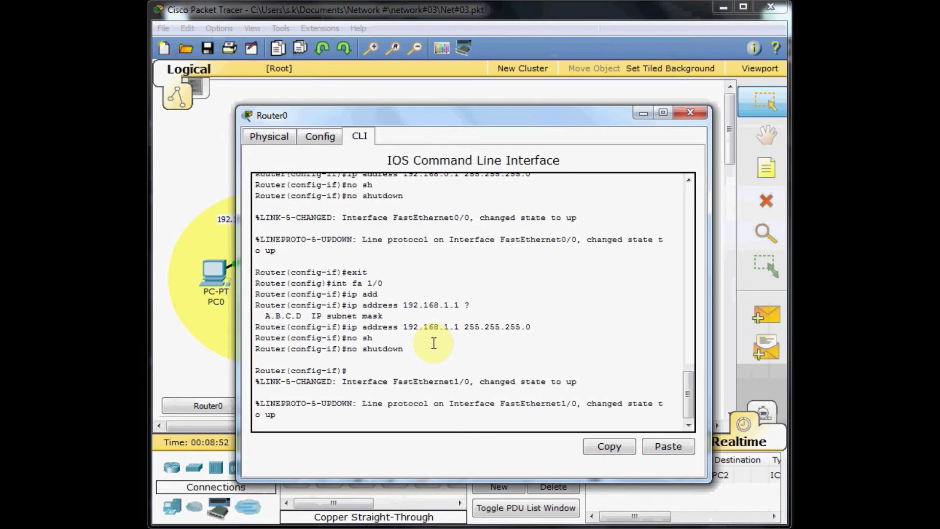
{"action": "key", "text": "Return"}
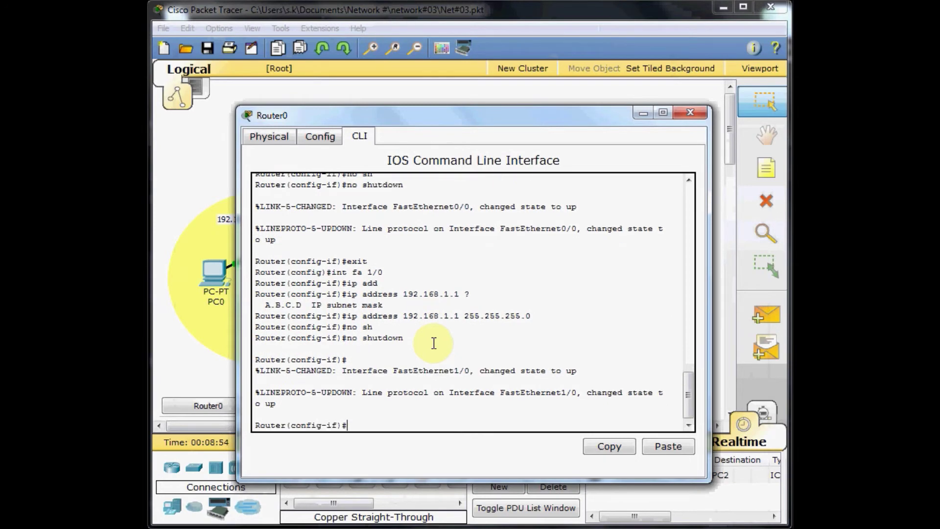
Return to privileged mode and run show ip interface brief to confirm both interfaces are up
{"action": "key", "text": "ctrl+z"}
{"action": "type", "text": "'"}
{"action": "key", "text": "Return"}
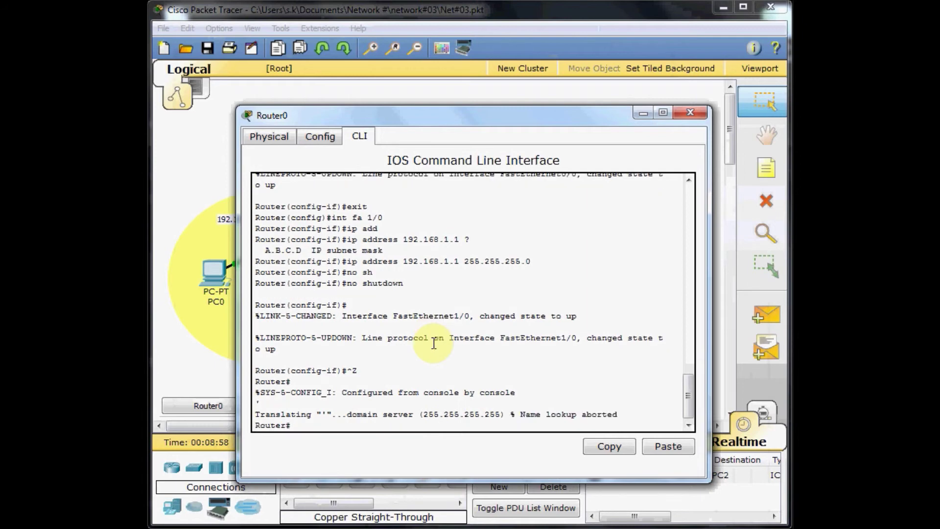
{"action": "key", "text": "Return"}
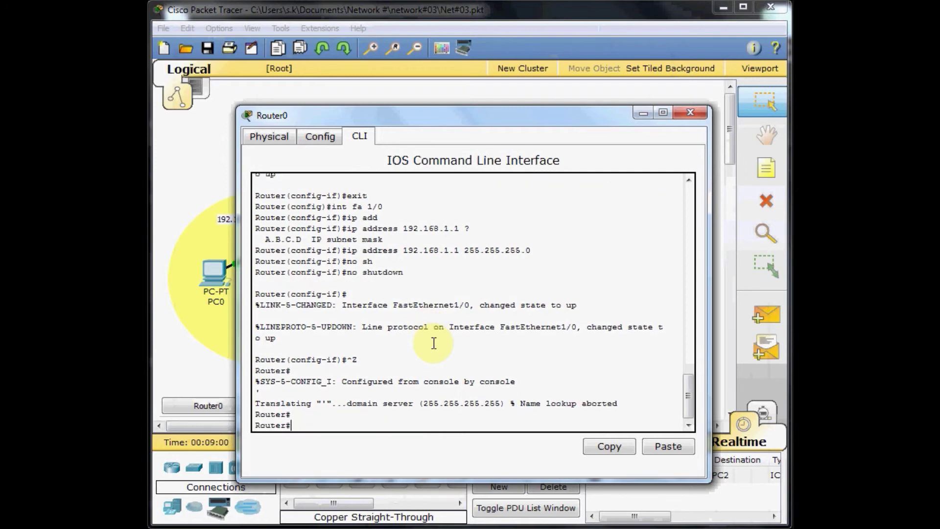
{"action": "type", "text": "sho"}
{"action": "key", "text": "Tab"}
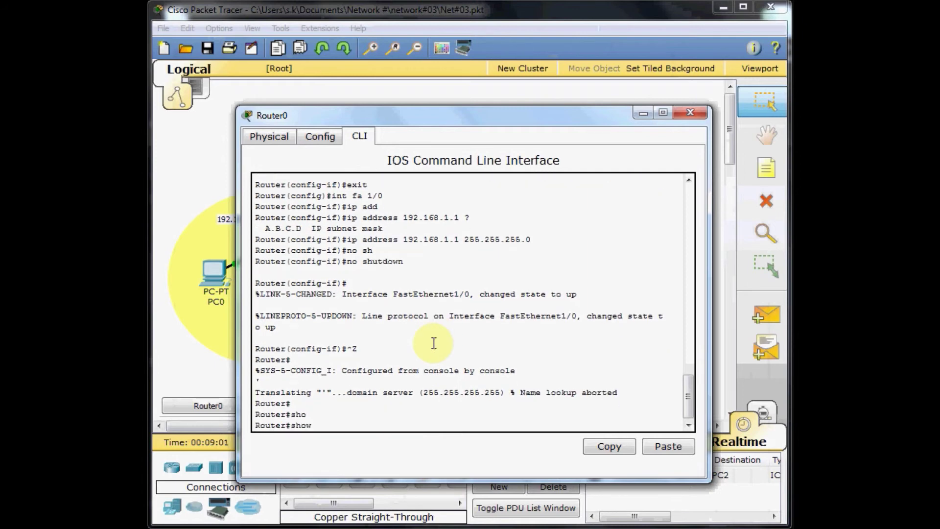
{"action": "type", "text": "ip int br"}
{"action": "key", "text": "Tab"}
{"action": "key", "text": "Return"}
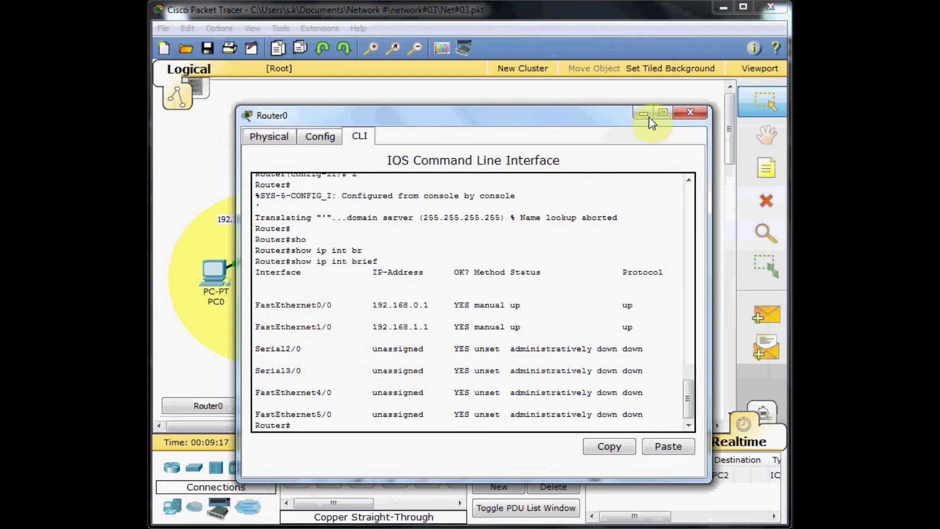
Close the Router0 window to view the topology with green links
{"action": "left_click", "coordinate": [687, 113]}
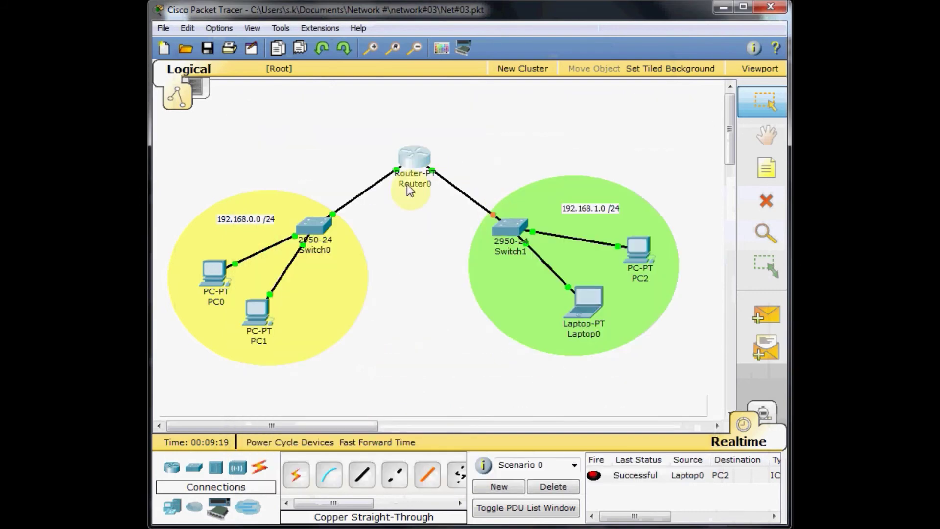